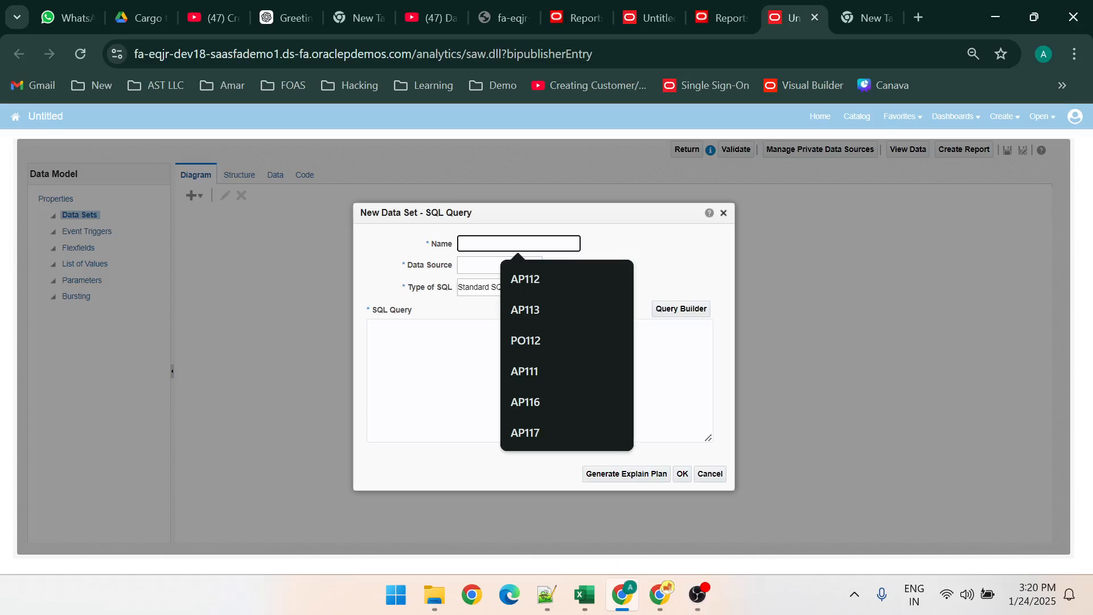
Name the new SQL data set AP_Inv111_DM and select ApplicationDB_FSCM as its data source
text(A)
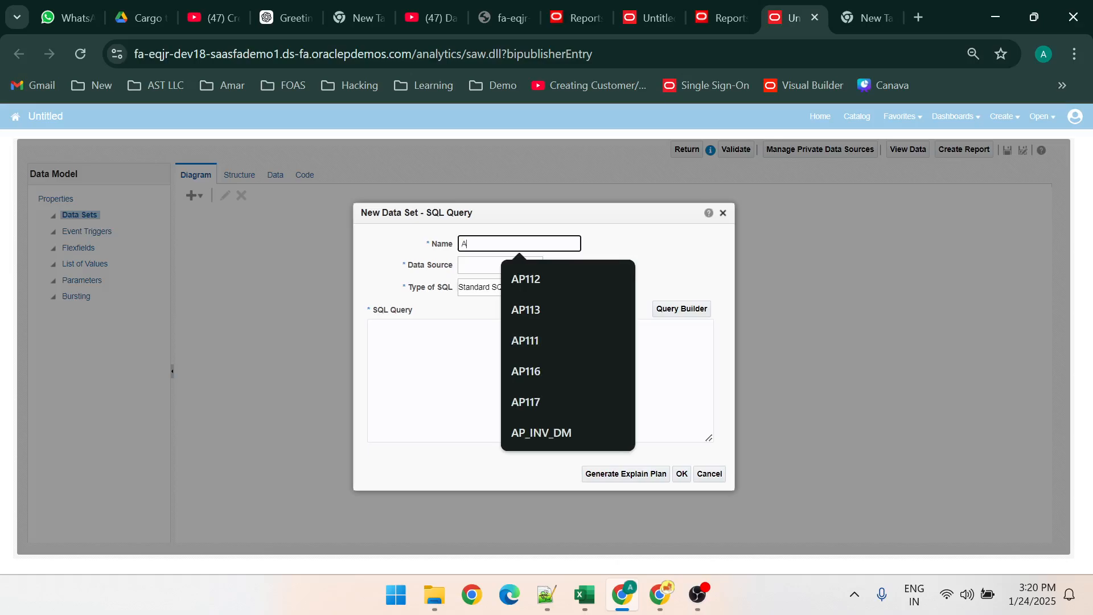
text(P_Inv)
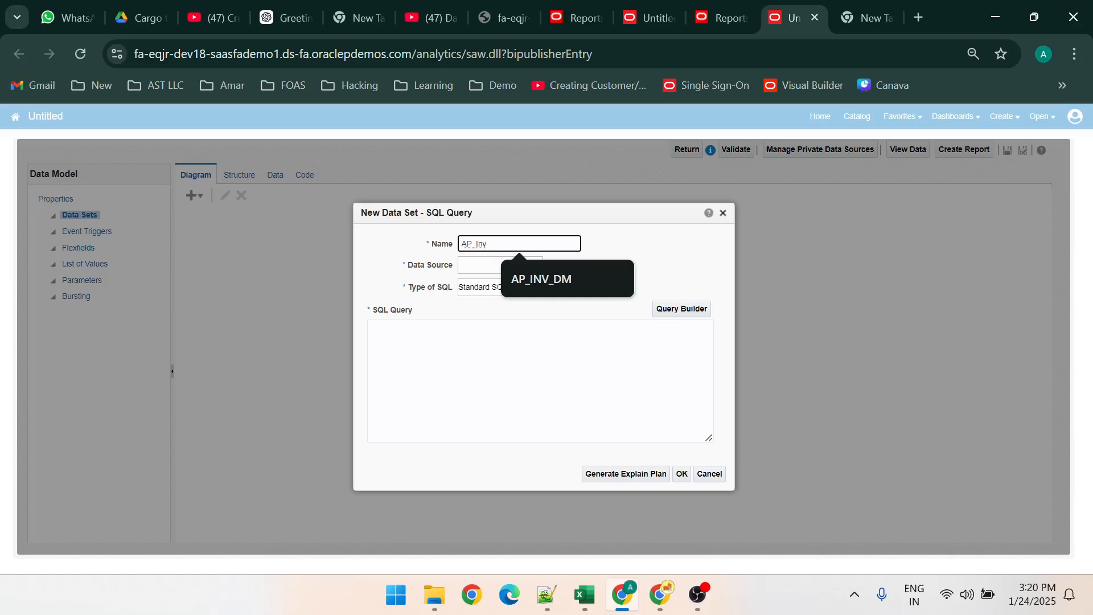
text(111)
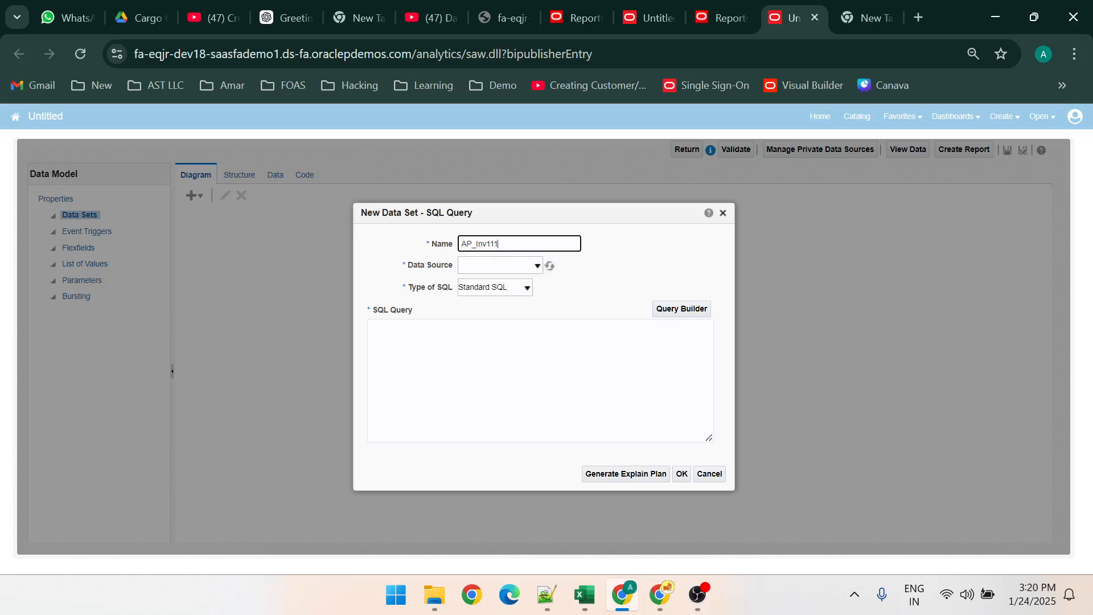
text(_DM)
click(536, 266)
click(521, 366)
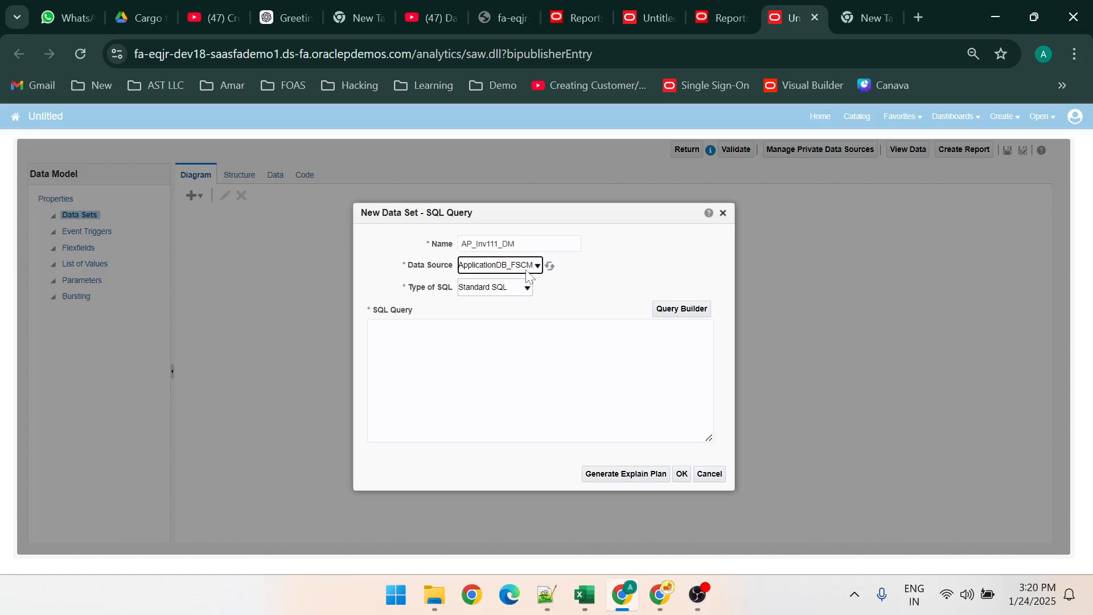
Copy the SELECT and FROM AP_INVOICES_ALL lines, without the WHERE clause, from the Notepad++ file new 114 into the data set's SQL query
click(494, 342)
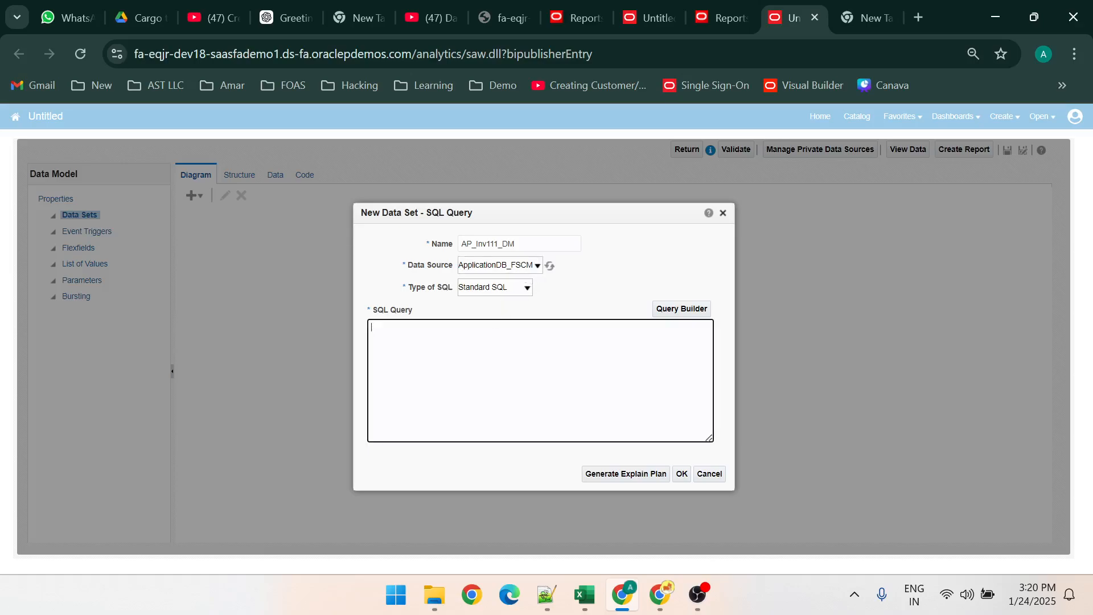
key(alt+Tab)
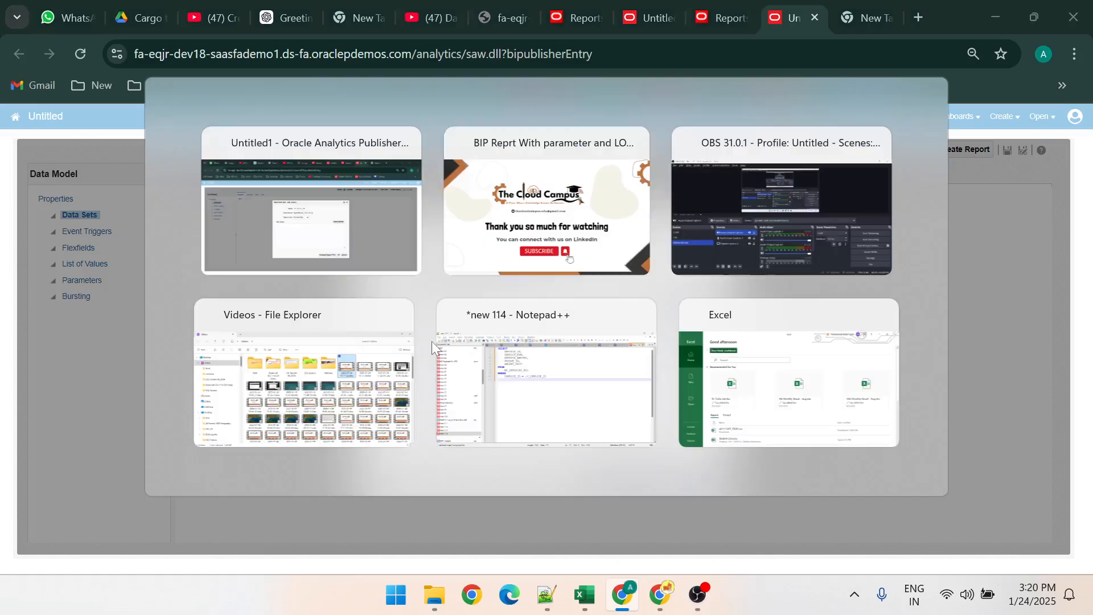
key(Tab)
key(Tab)
key(Tab)
key(Tab)
key(Tab)
key(Tab)
key(Tab)
key(Tab)
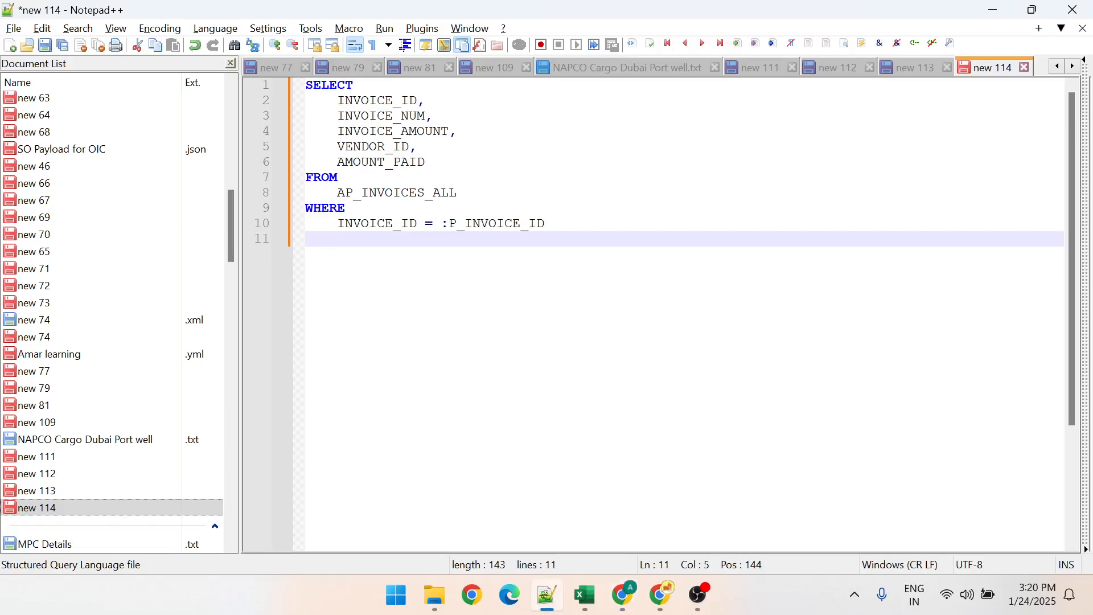
drag(457, 192, 310, 94)
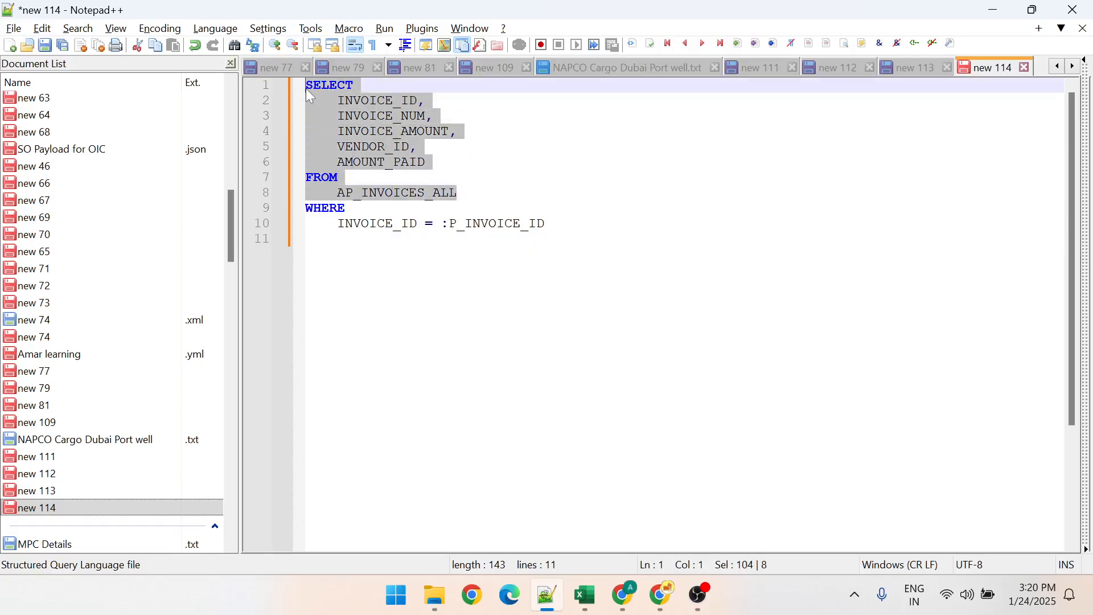
key(ctrl+c)
key(alt+Tab)
key(ctrl+v)
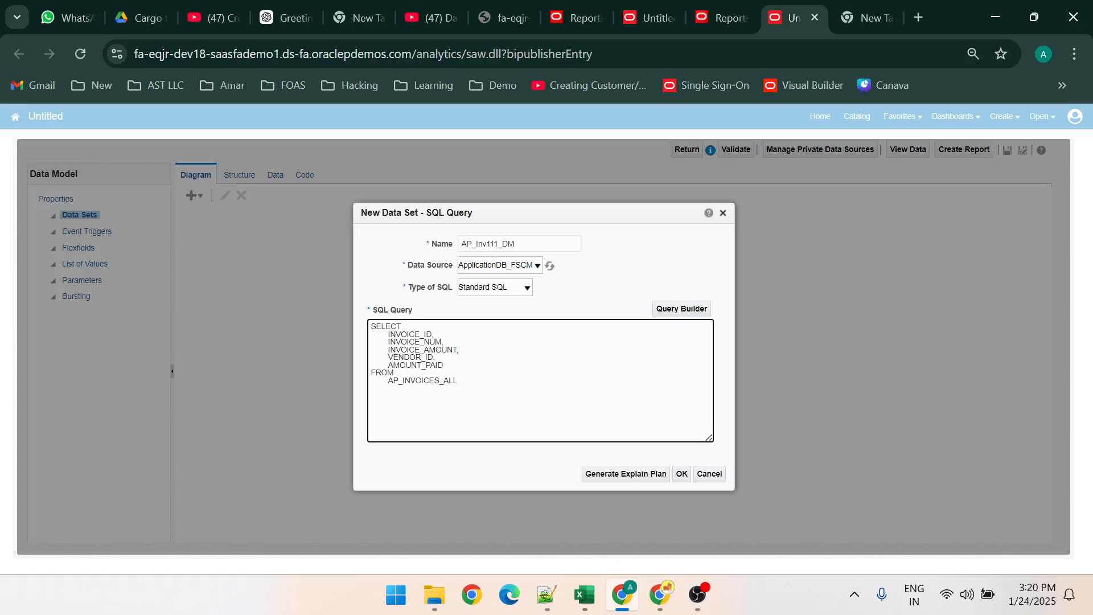
Append an indented WHERE clause line after AP_INVOICES_ALL in the data set's SQL query
text(Whw)
key(BackSpace)
key(BackSpace)
key(BackSpace)
key(BackSpace)
key(Return)
text(WHERE)
key(Tab)
Complete the WHERE clause with the condition INVOICE_ID=:P_INVOICE_ID and save the data set
click(371, 395)
drag(432, 334, 389, 334)
click(371, 396)
key(ctrl+v)
text(I)
text(=:NVOICE_ID)
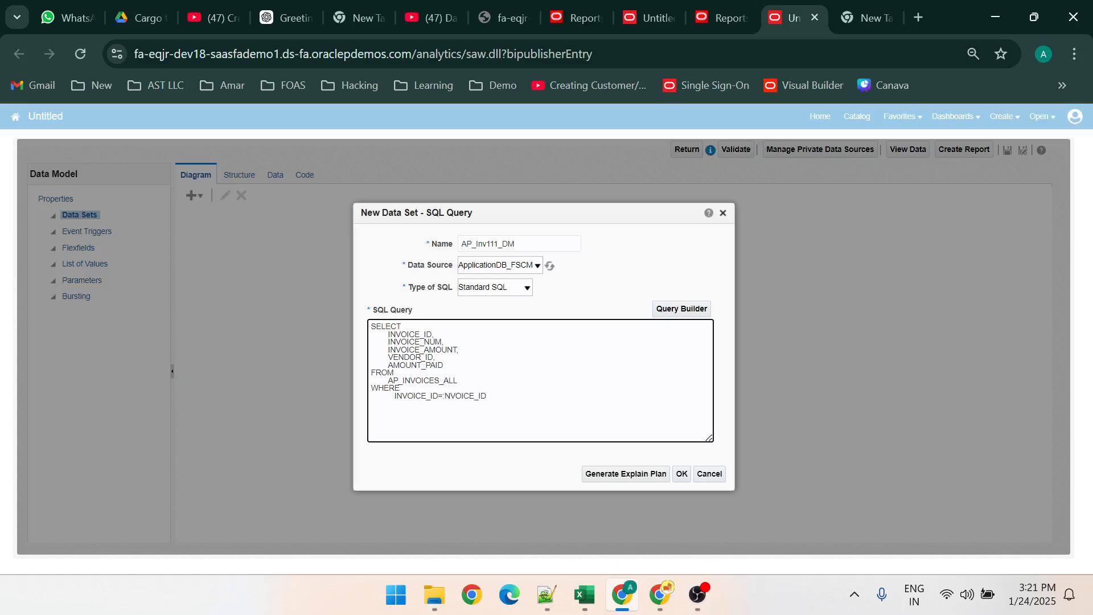
text(I)
text(p)
key(BackSpace)
text(P_I)
click(682, 475)
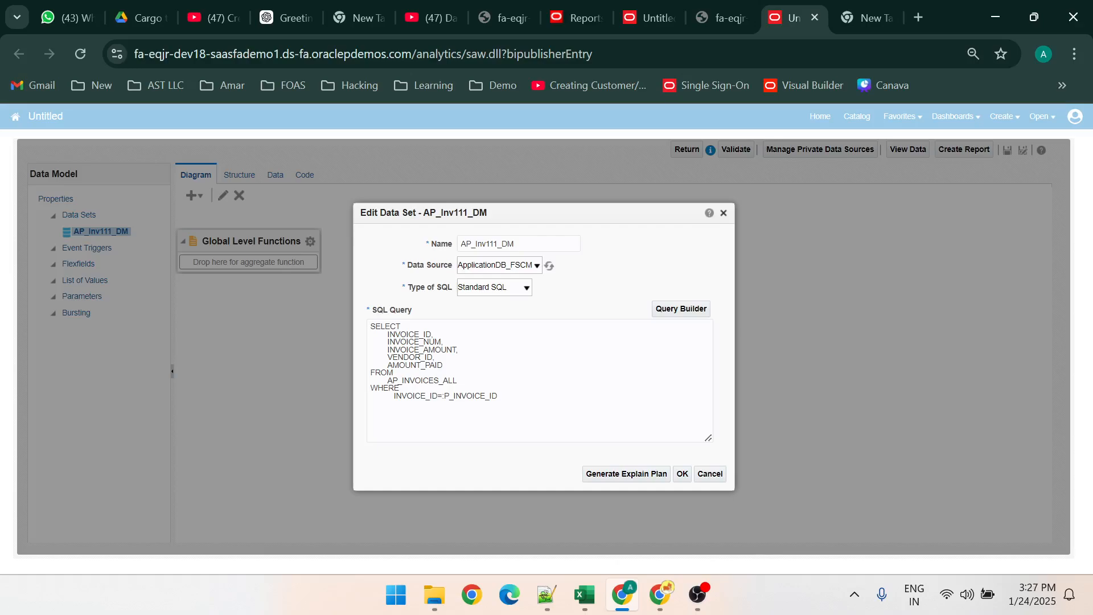
click(682, 475)
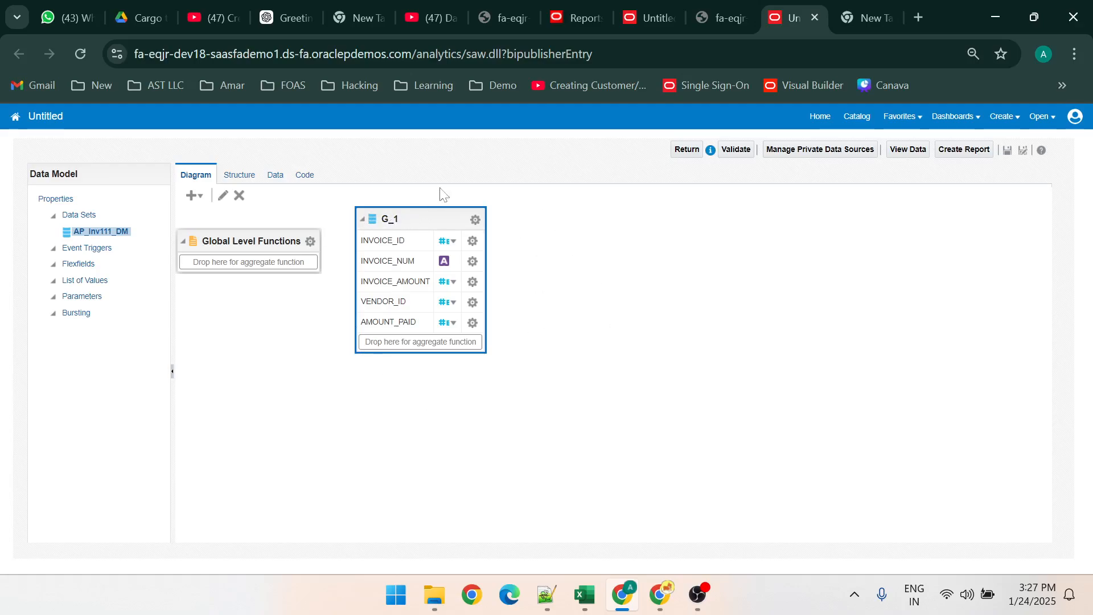
Preview the data model's output data and switch the preview to a table layout
click(272, 180)
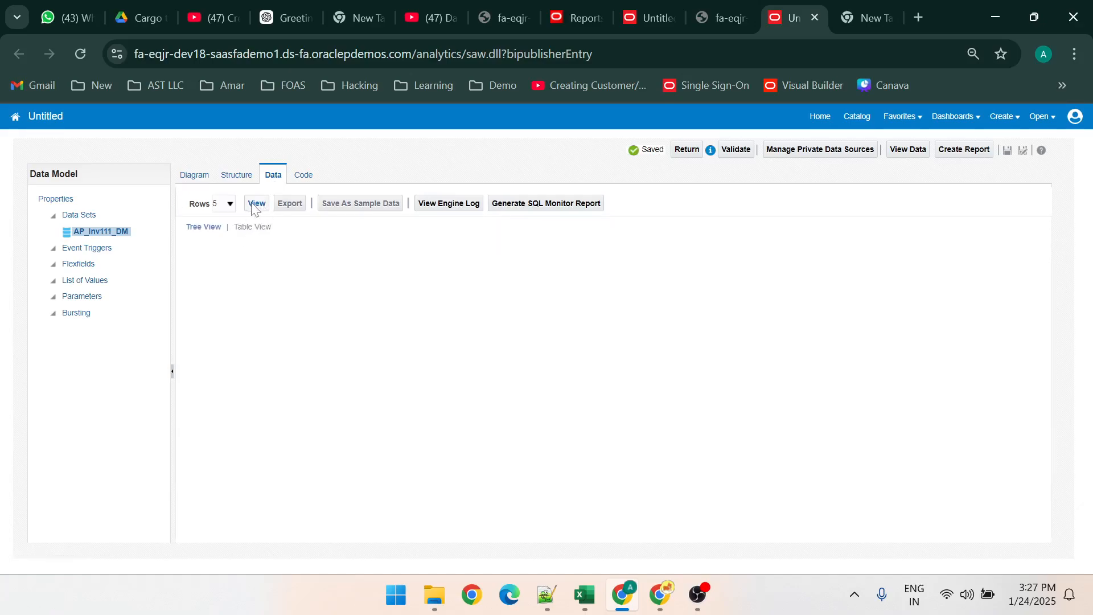
click(255, 206)
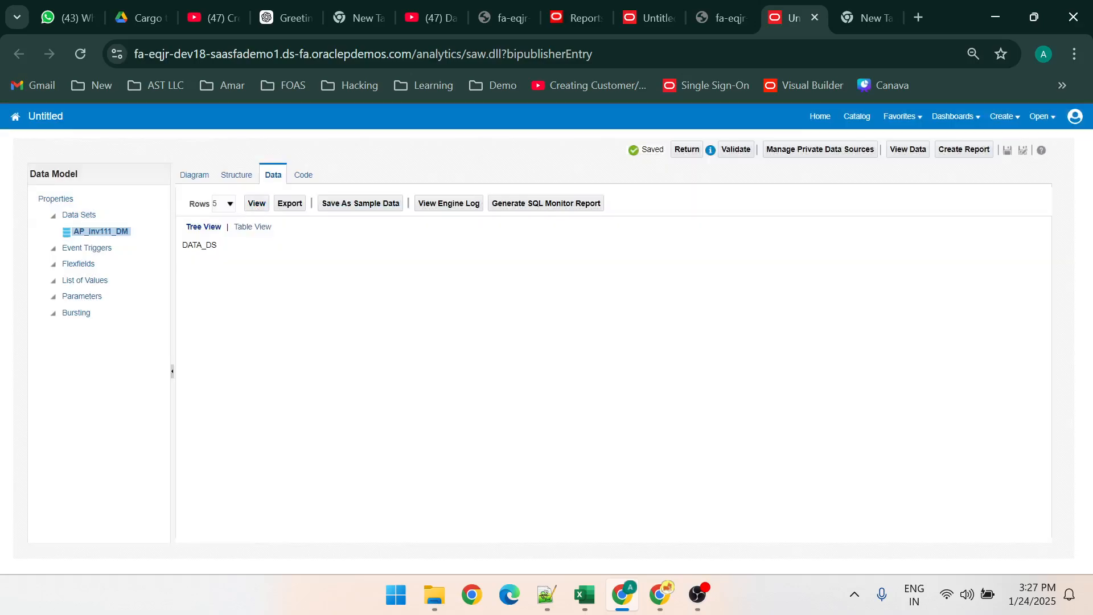
click(252, 226)
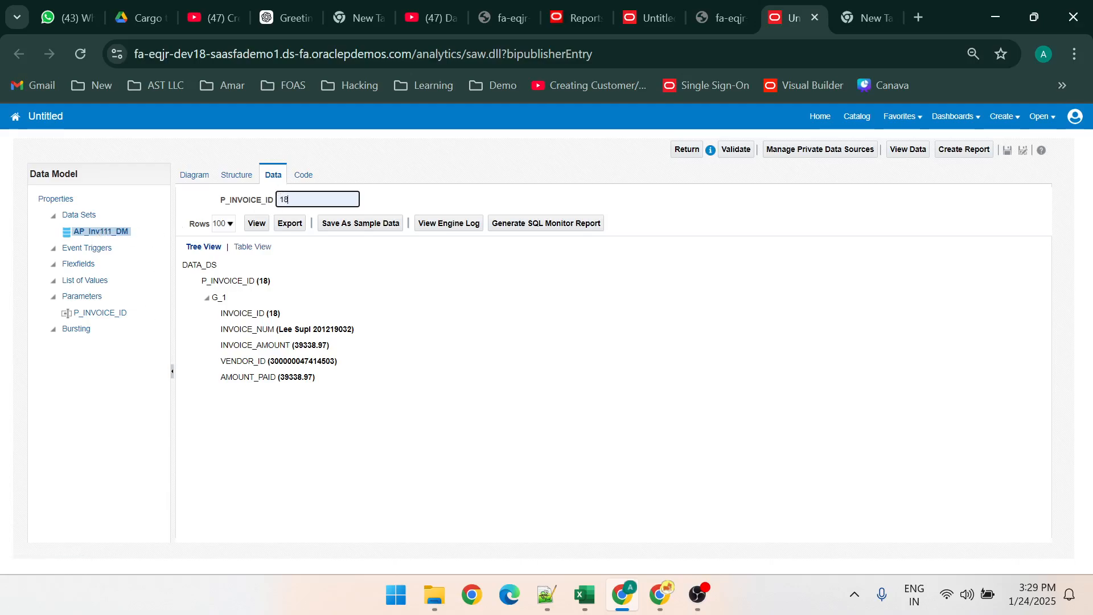
Preview the data with the P_INVOICE_ID parameter set to 12 and show the result as a table
click(288, 199)
key(BackSpace)
key(BackSpace)
text(1)
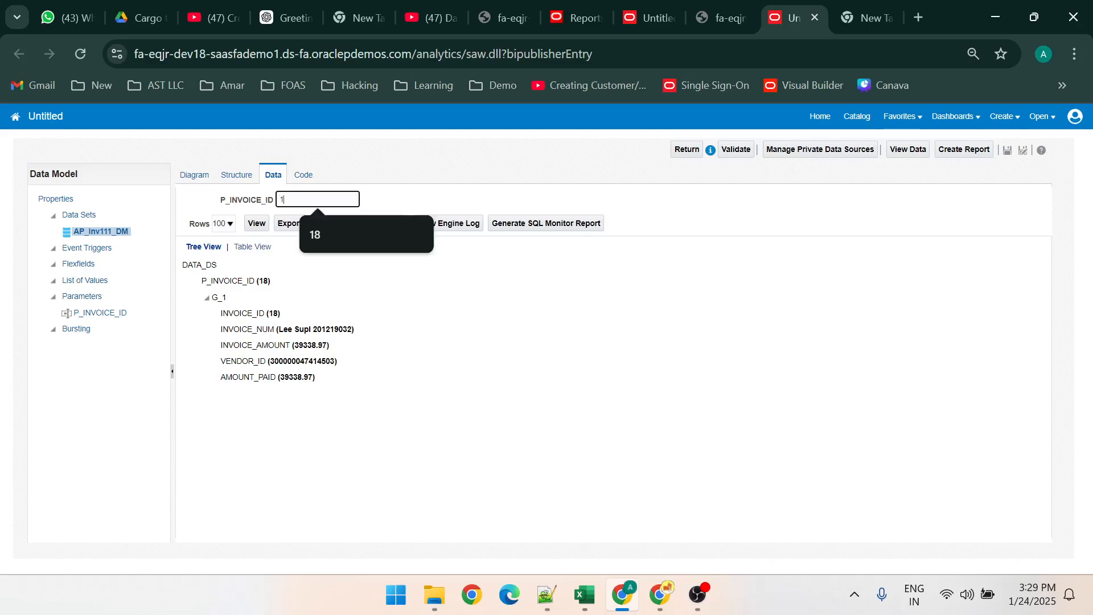
text(2)
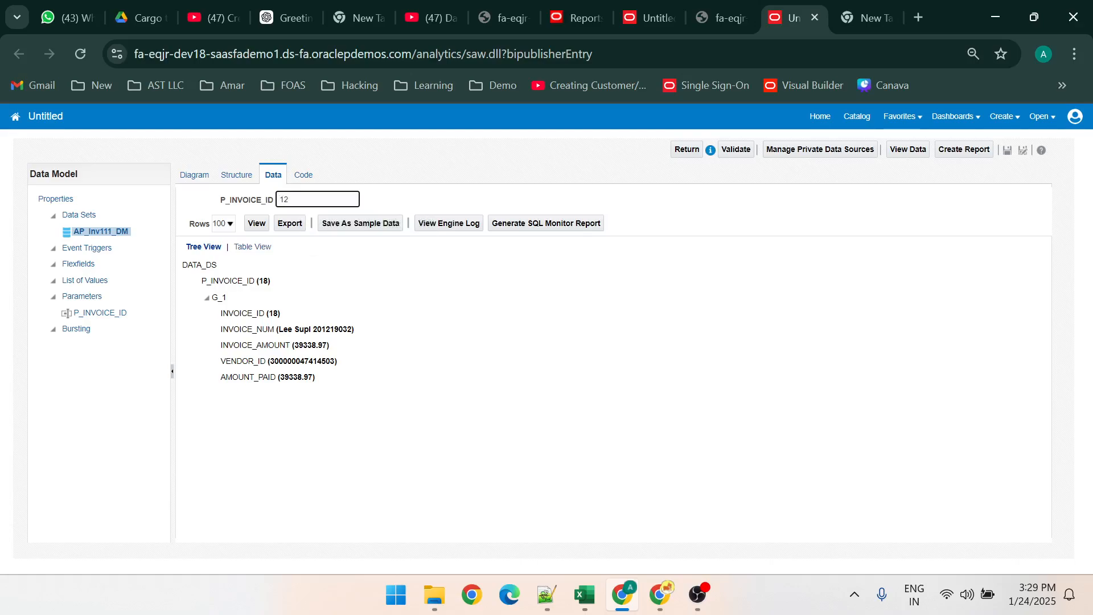
click(256, 223)
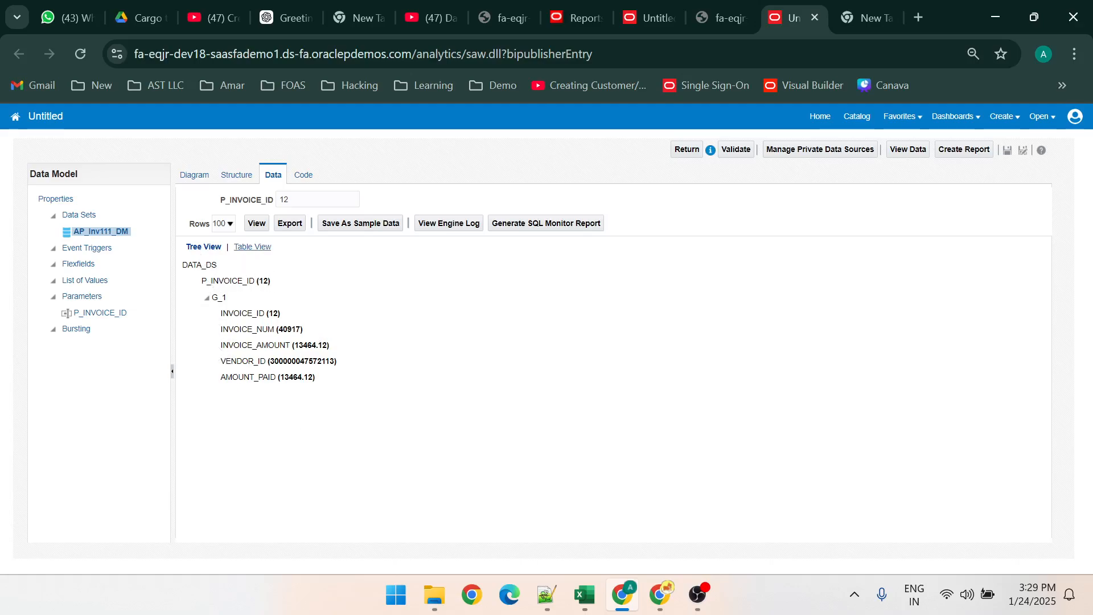
click(251, 247)
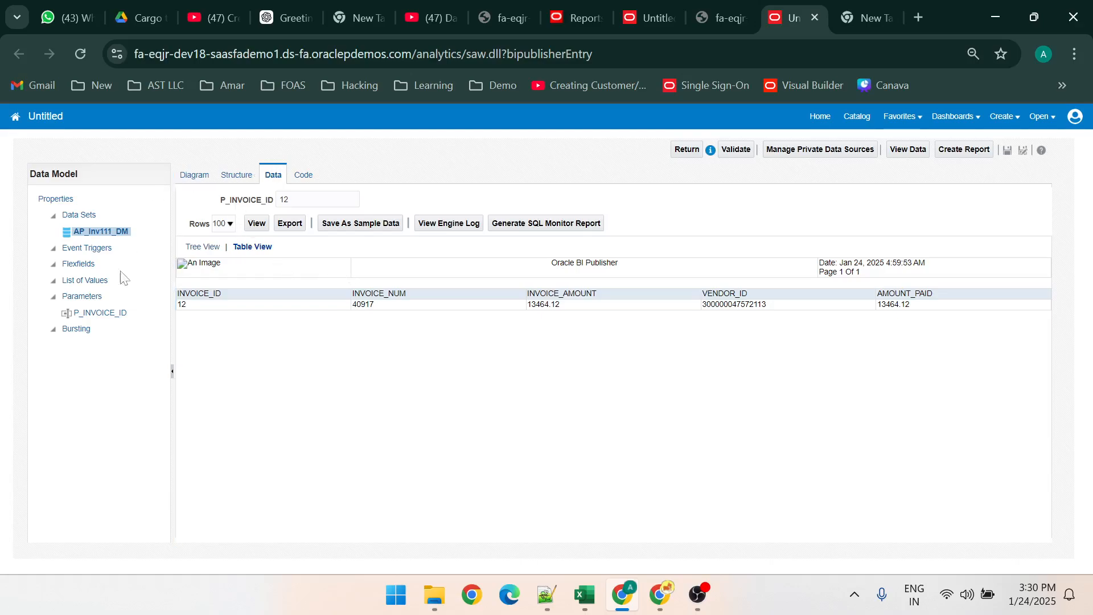
Add a list of values named AP111_LOV that uses the ApplicationDB_FSCM data source
click(80, 282)
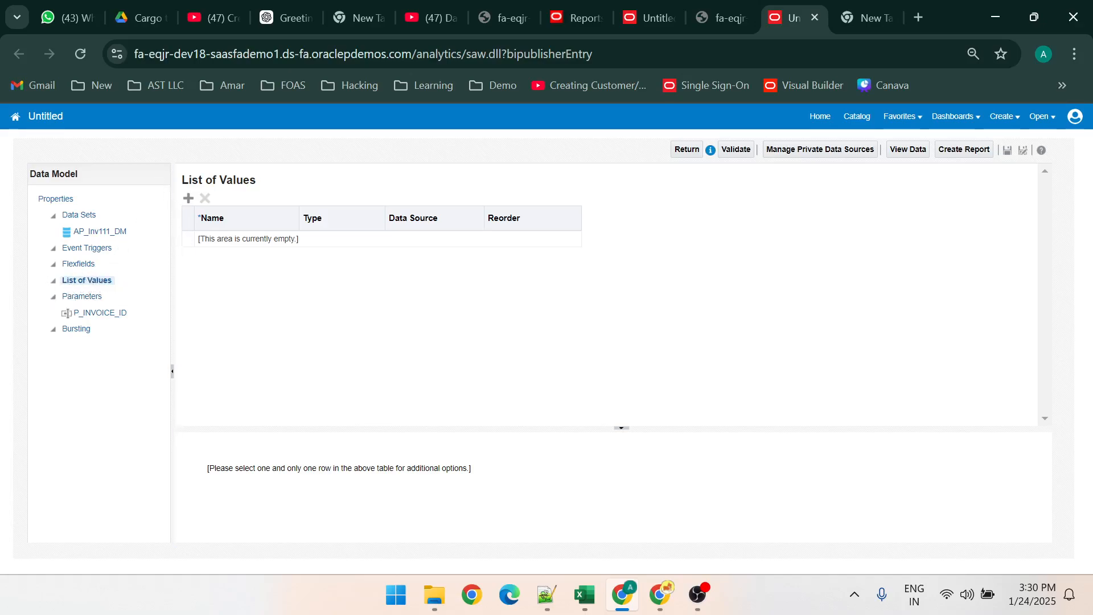
click(188, 197)
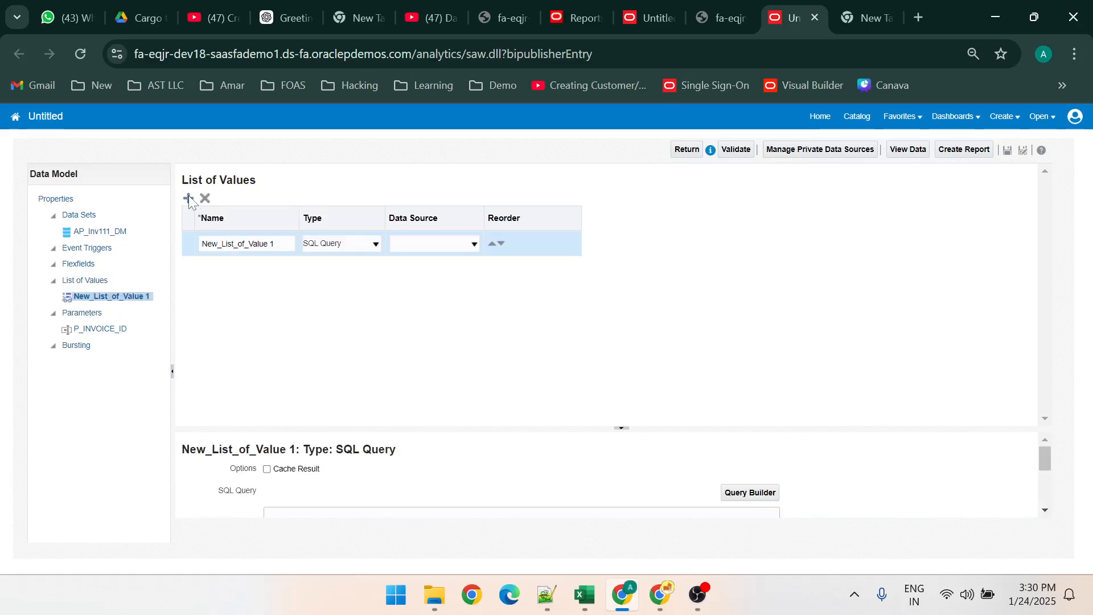
click(246, 243)
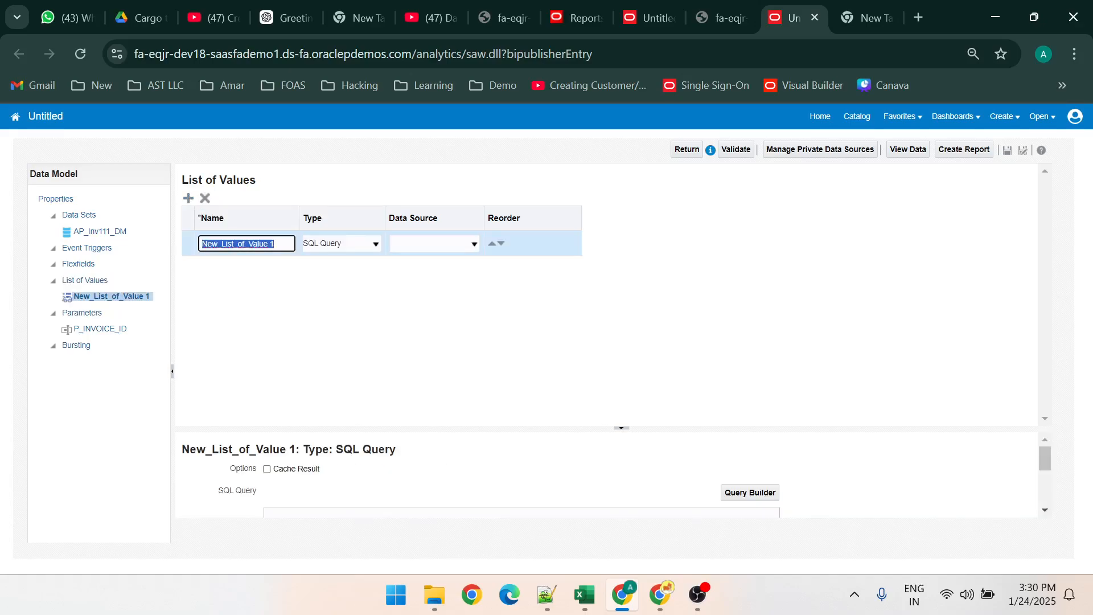
key(BackSpace)
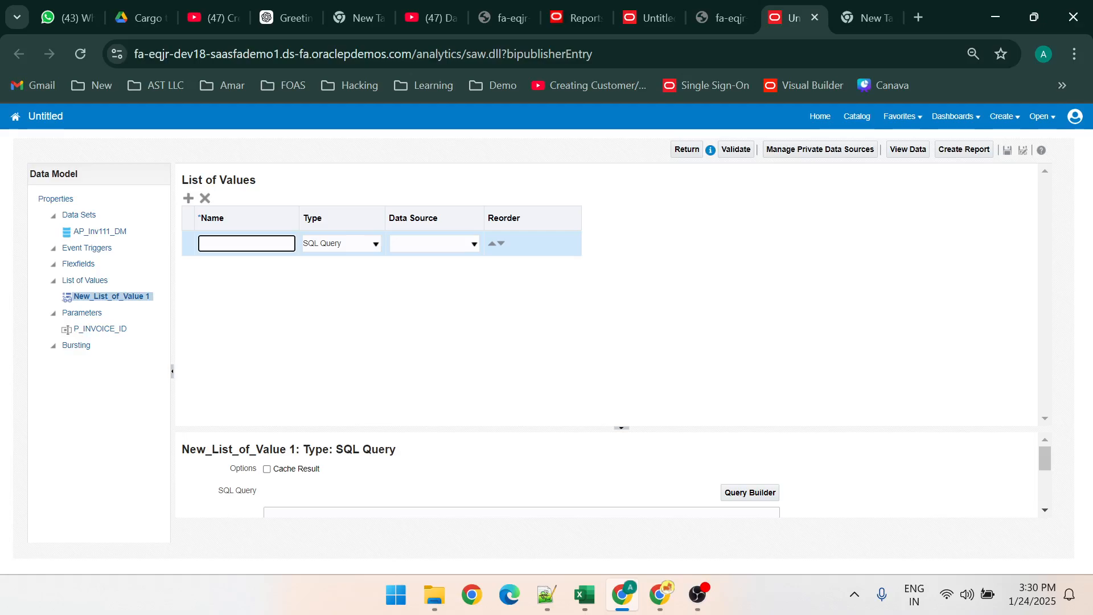
text(AP)
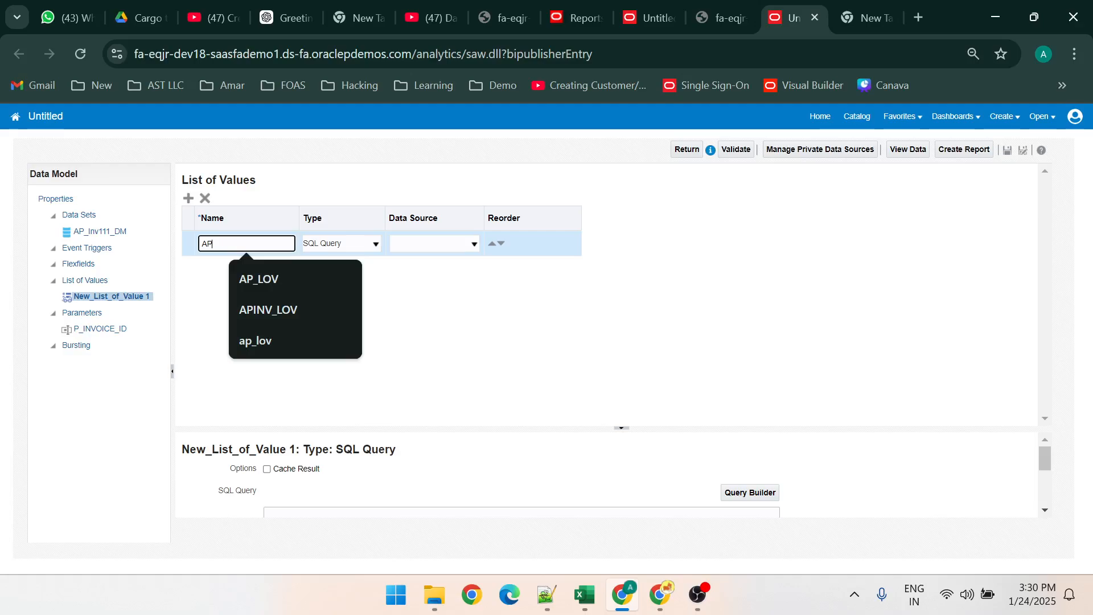
text(111_LOV)
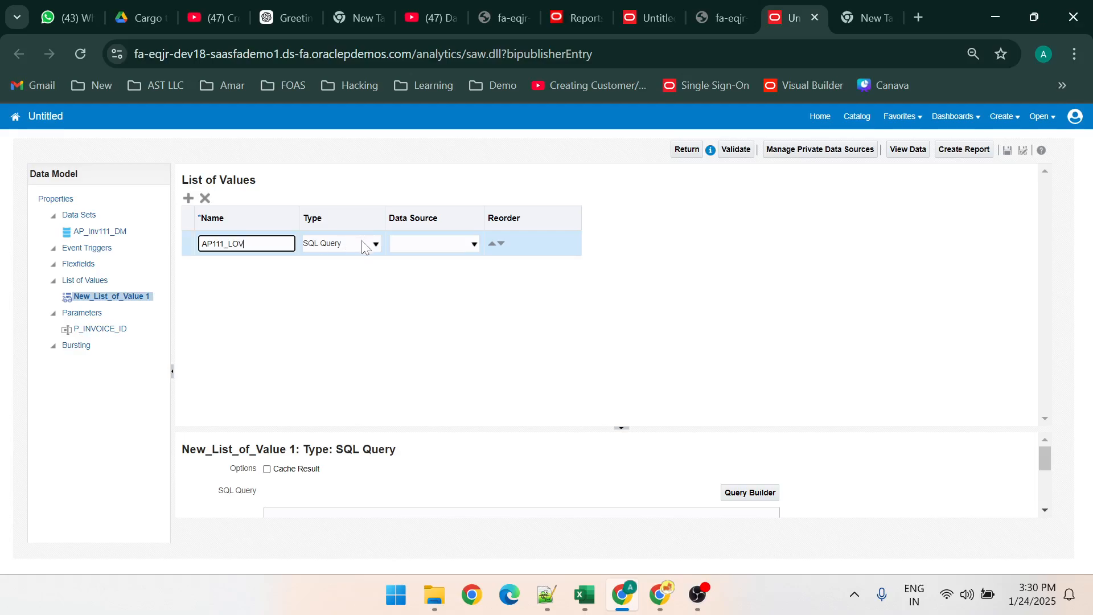
click(441, 245)
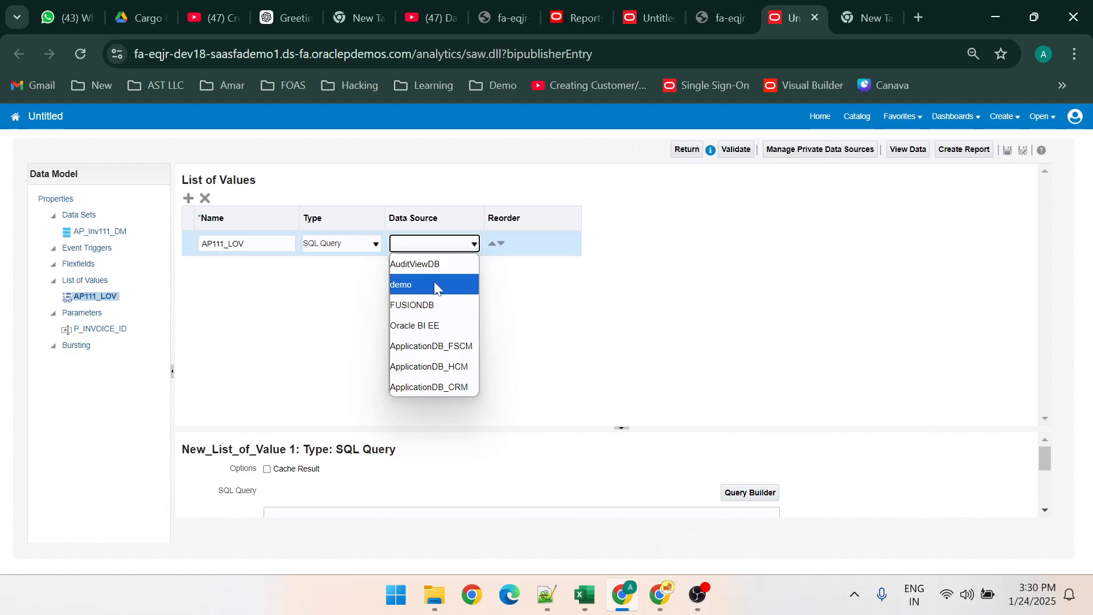
click(443, 345)
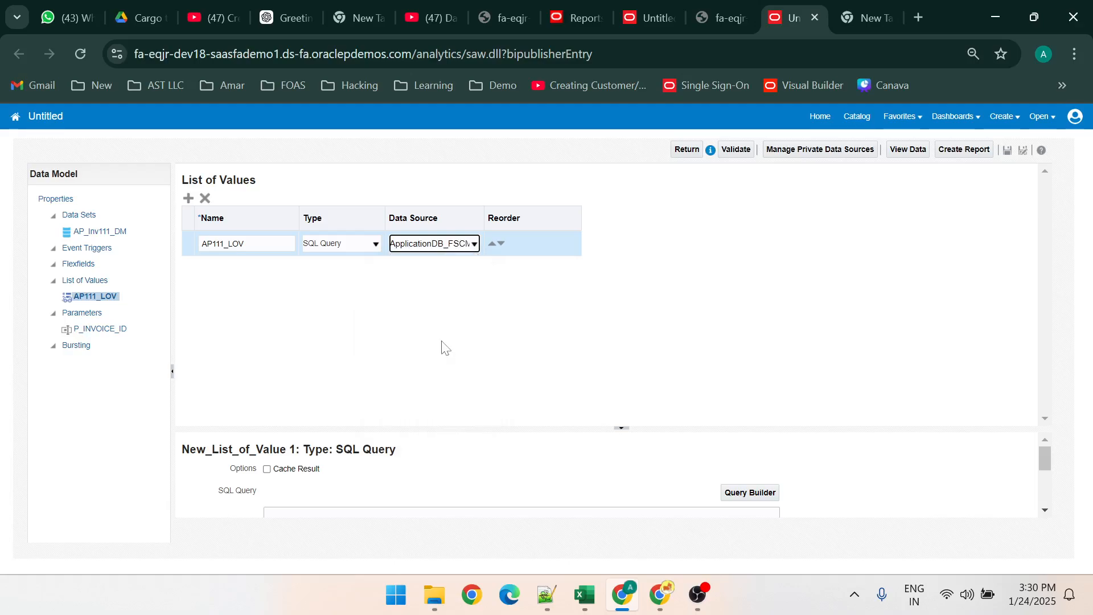
Enter the AP_INVOICES_ALL invoice query as the SQL of AP111_LOV and remove its WHERE clause
drag(598, 428, 597, 313)
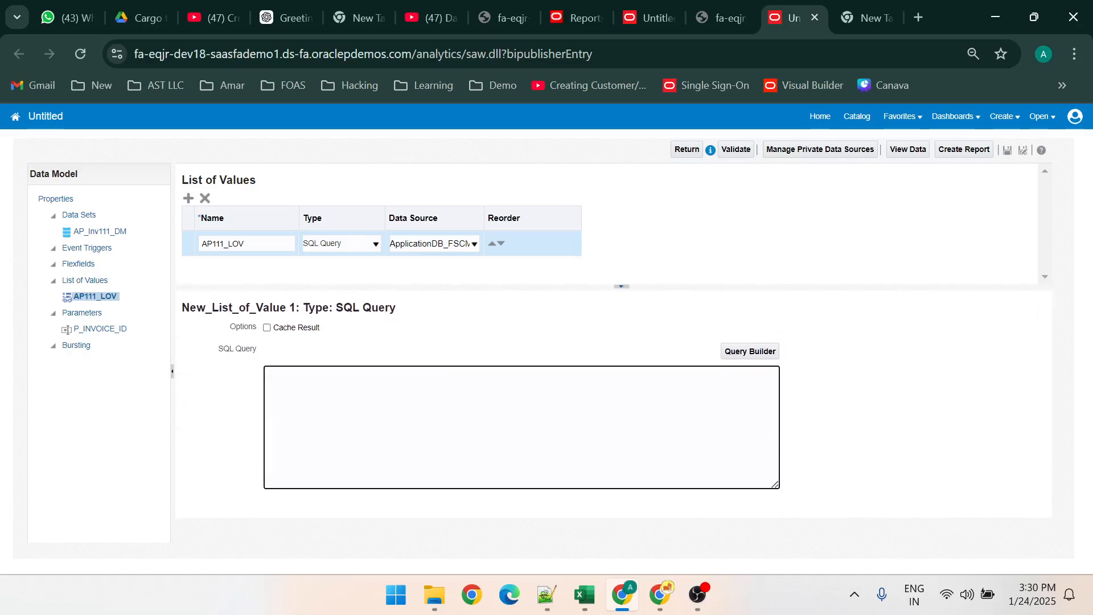
text(SELECT     INVOICE_ID,     INVOICE_NUM,     INVOICE_AMOUNT,     VENDOR_ID,     AMOUNT_PAID FROM     AP_INVOICES_ALL WHERE     INVOICE_ID = :P_INVOICE_ID)
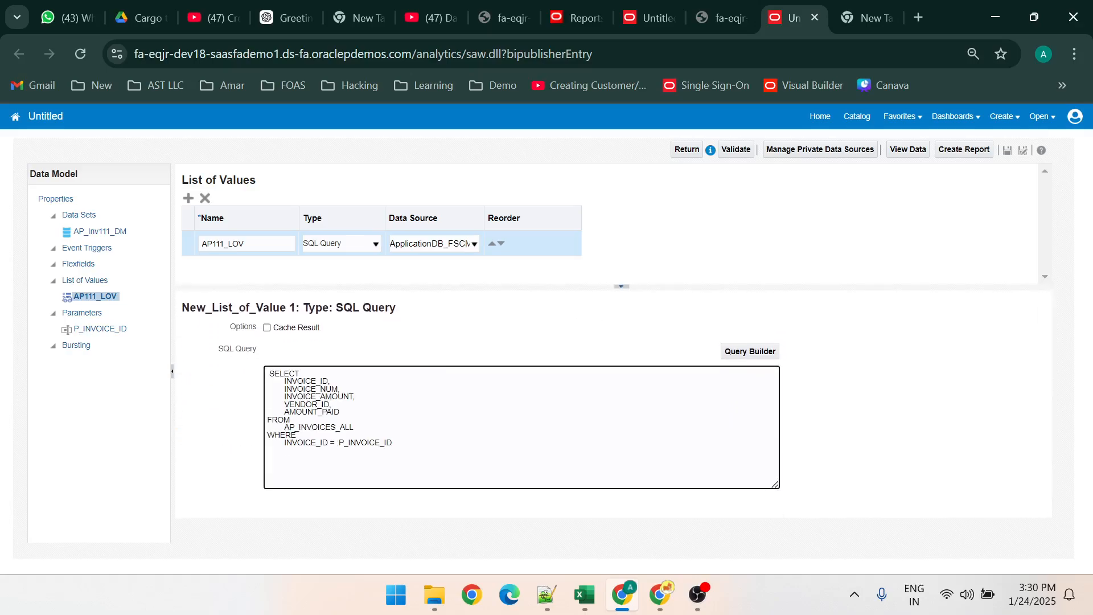
drag(393, 443, 268, 435)
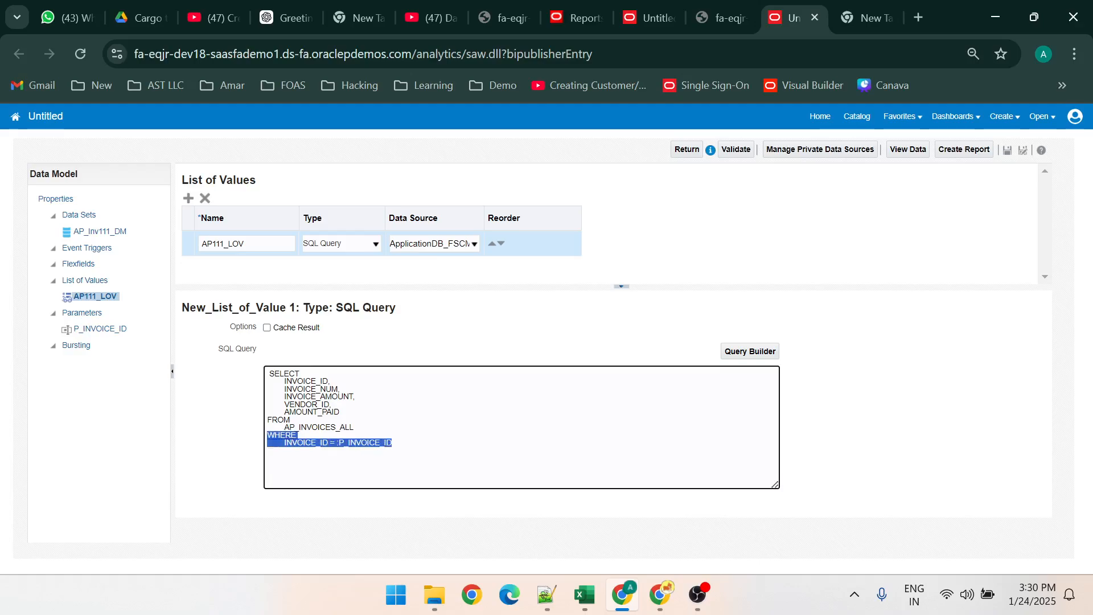
key(BackSpace)
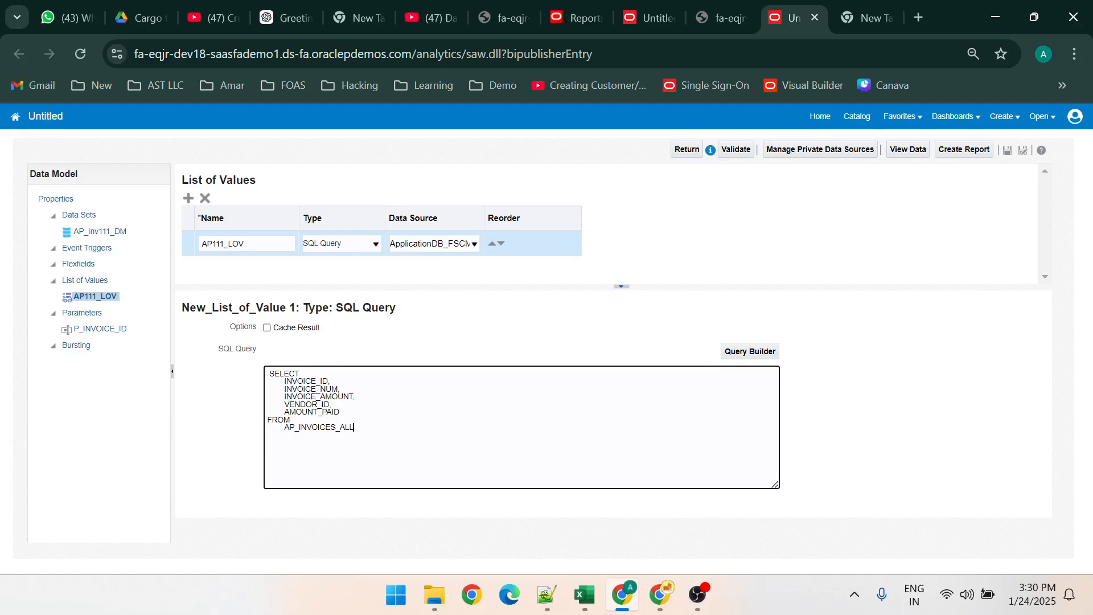
Reduce the selected columns in the AP111_LOV query to INVOICE_ID only, without a trailing comma
drag(340, 411, 267, 387)
key(BackSpace)
key(BackSpace)
key(BackSpace)
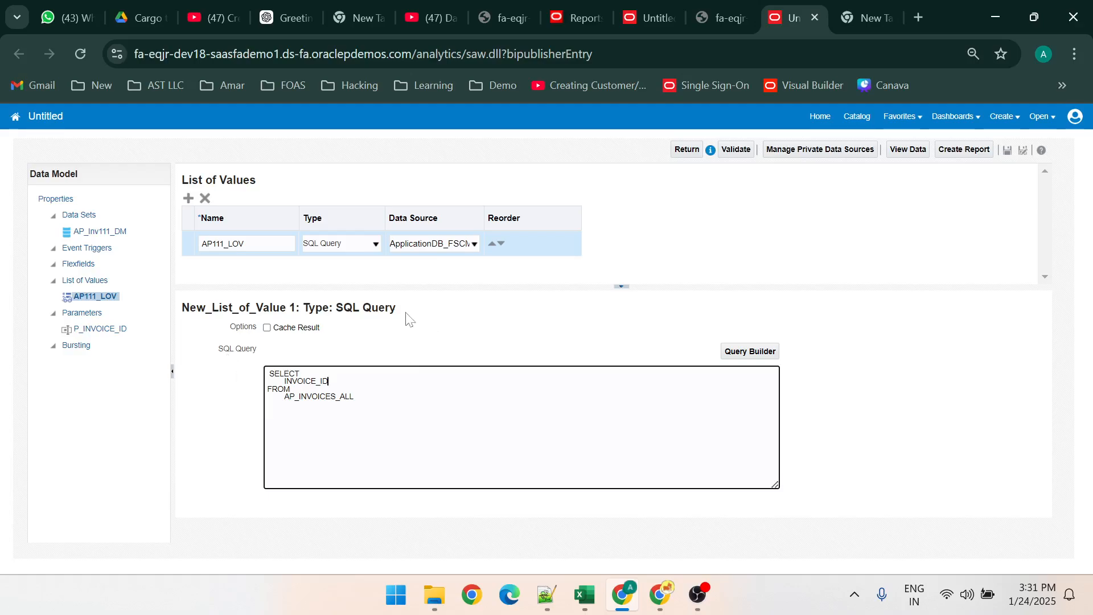
Change the parameter type of P_INVOICE_ID to Menu
click(100, 329)
click(100, 234)
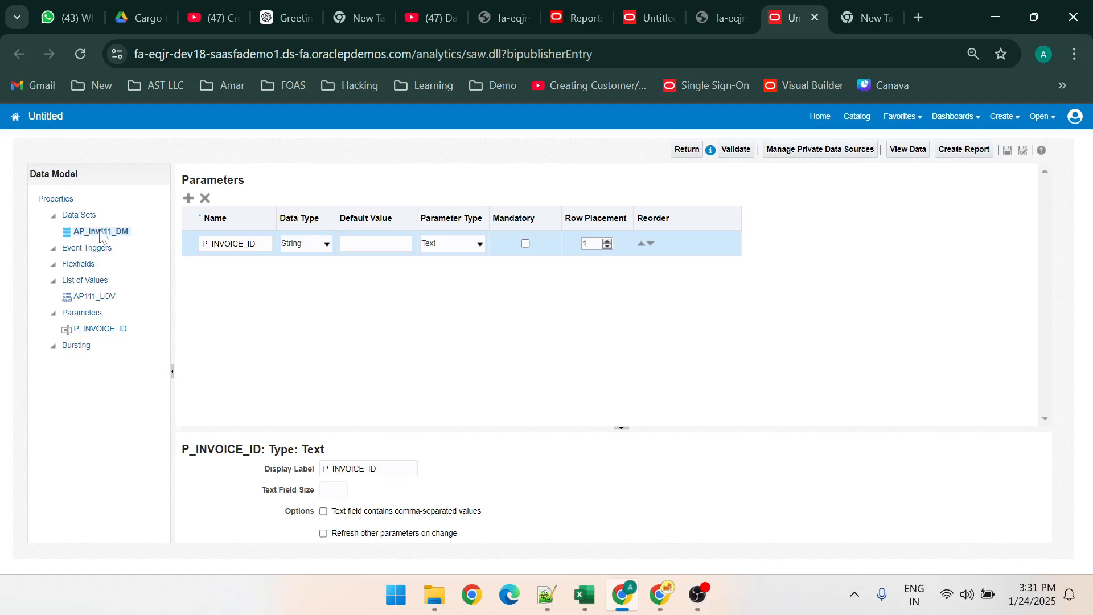
click(98, 329)
click(473, 244)
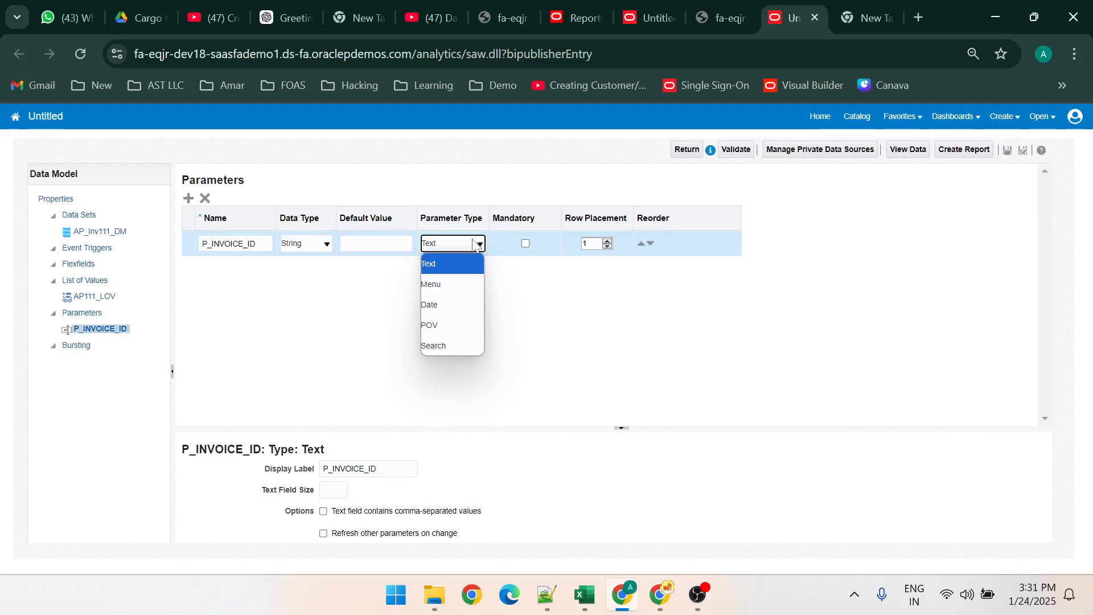
click(452, 284)
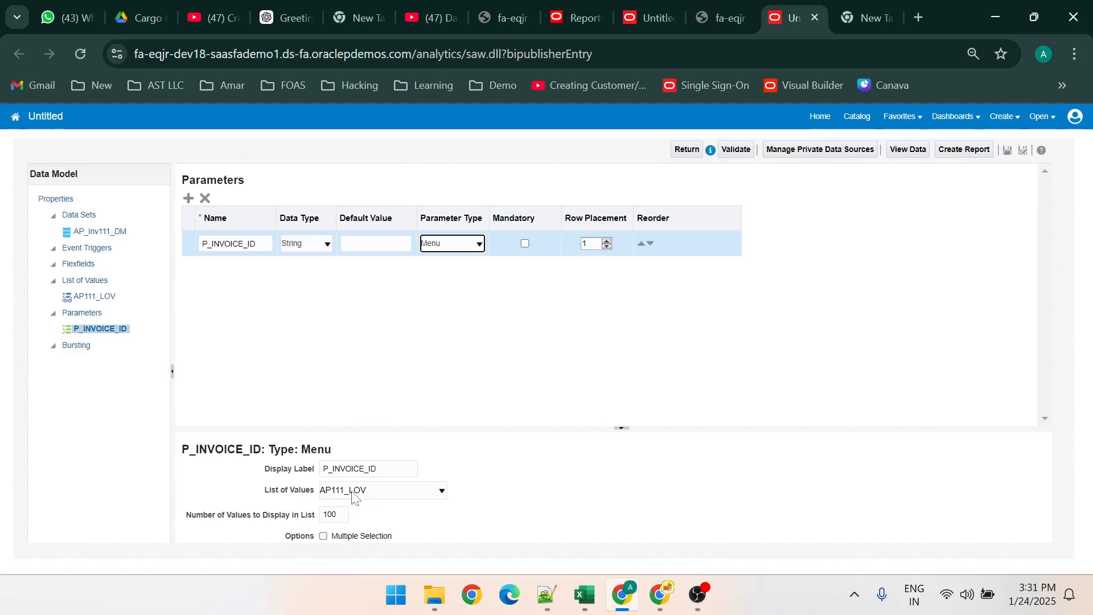
Confirm AP111_LOV as the list of values for P_INVOICE_ID and return to the AP_Inv111_DM data set
click(406, 493)
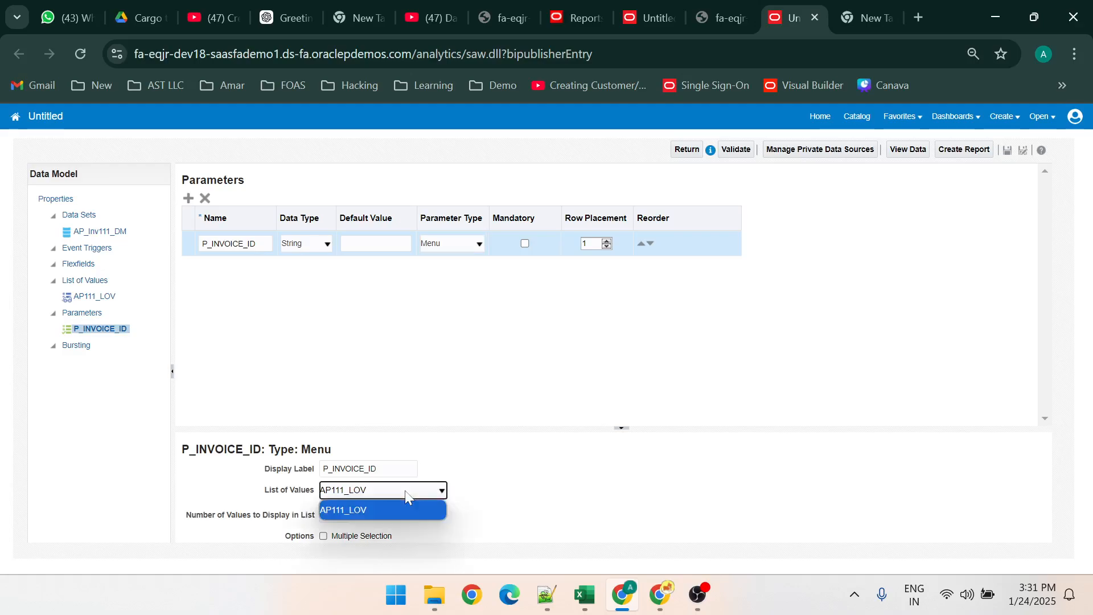
click(406, 493)
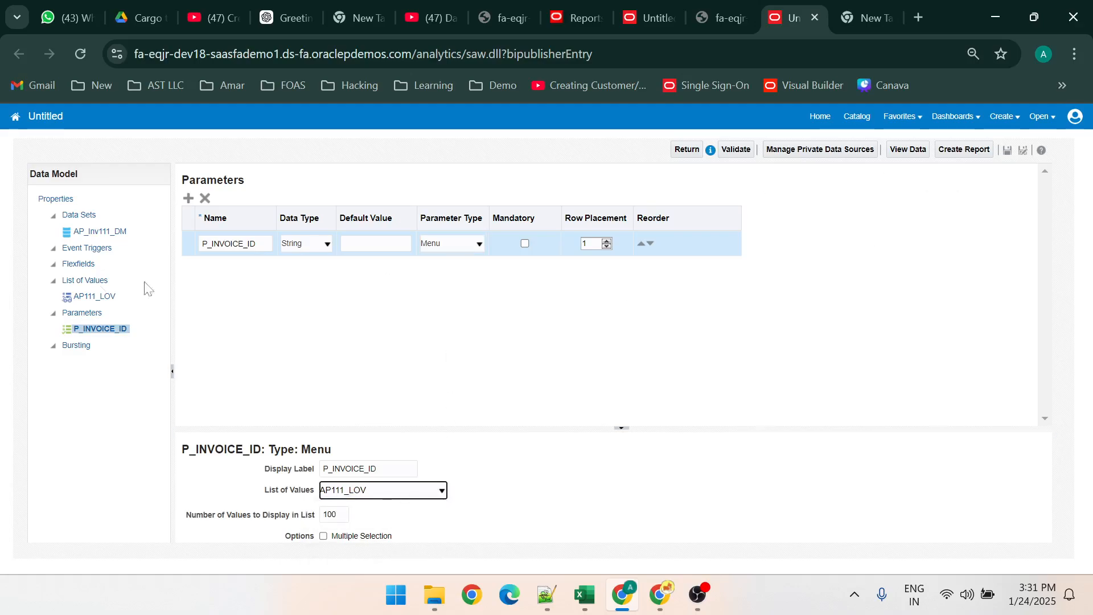
click(108, 234)
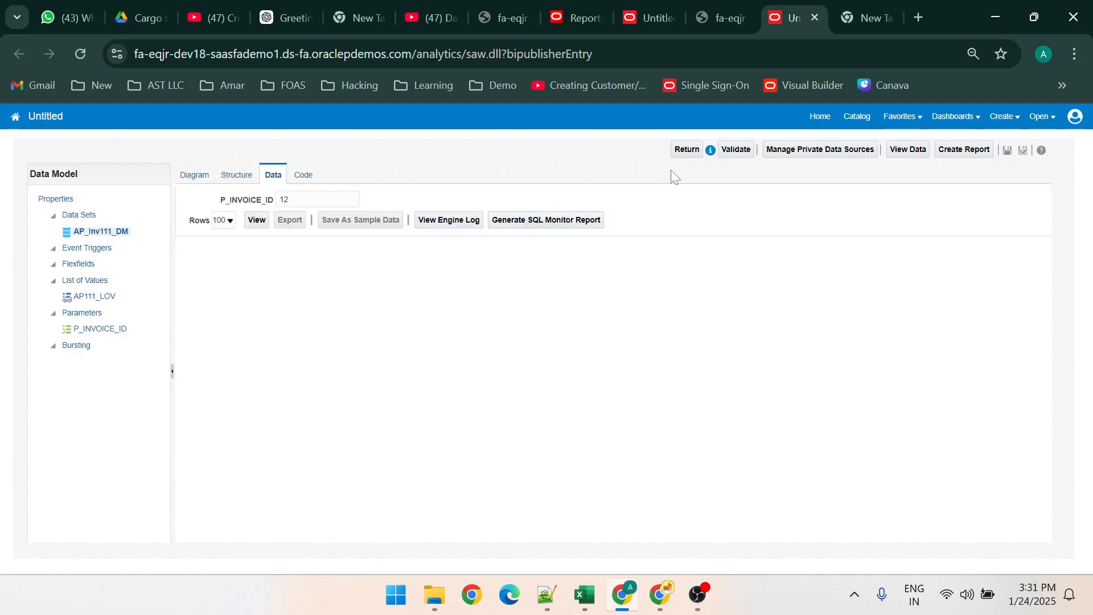
Save the data model in My Folders under the name AP111_DM
click(1025, 158)
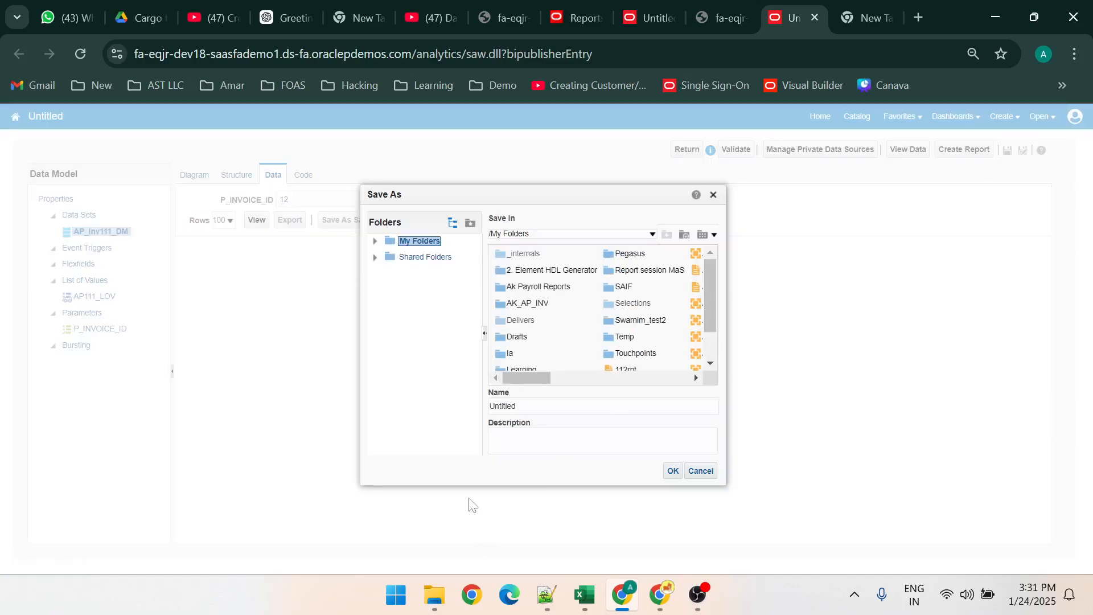
click(515, 406)
key(ctrl+a)
key(BackSpace)
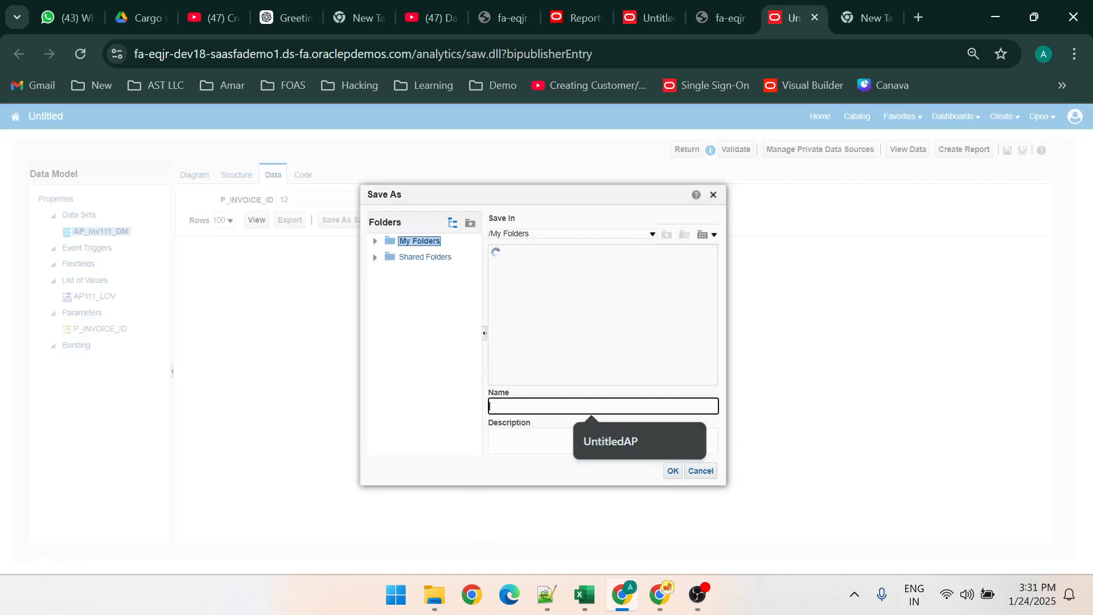
text(ap)
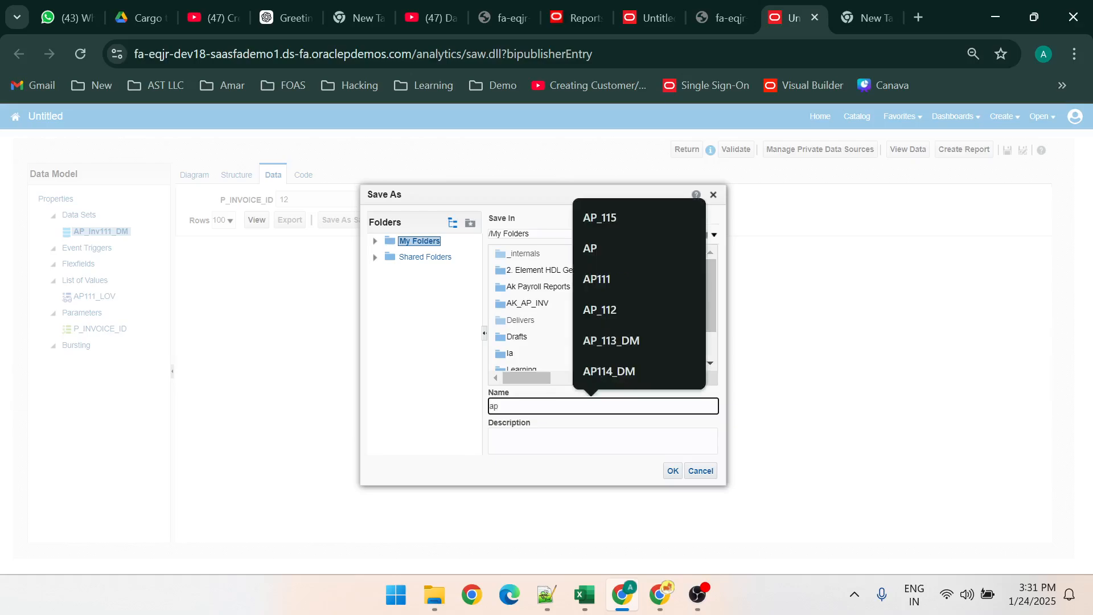
key(BackSpace)
key(BackSpace)
text(AP111)
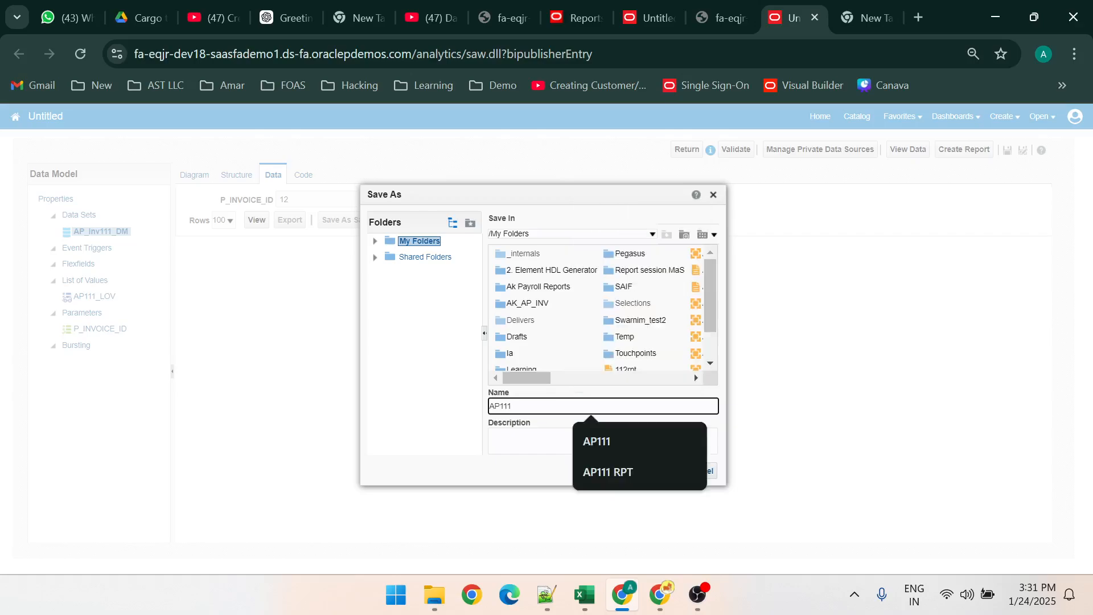
text(_dm)
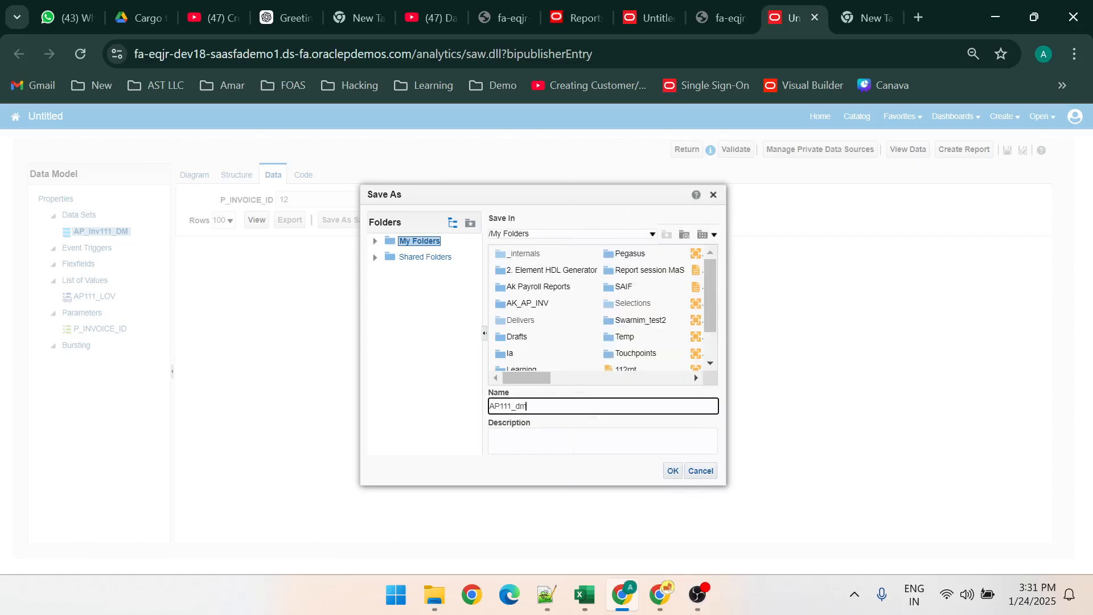
key(BackSpace)
key(BackSpace)
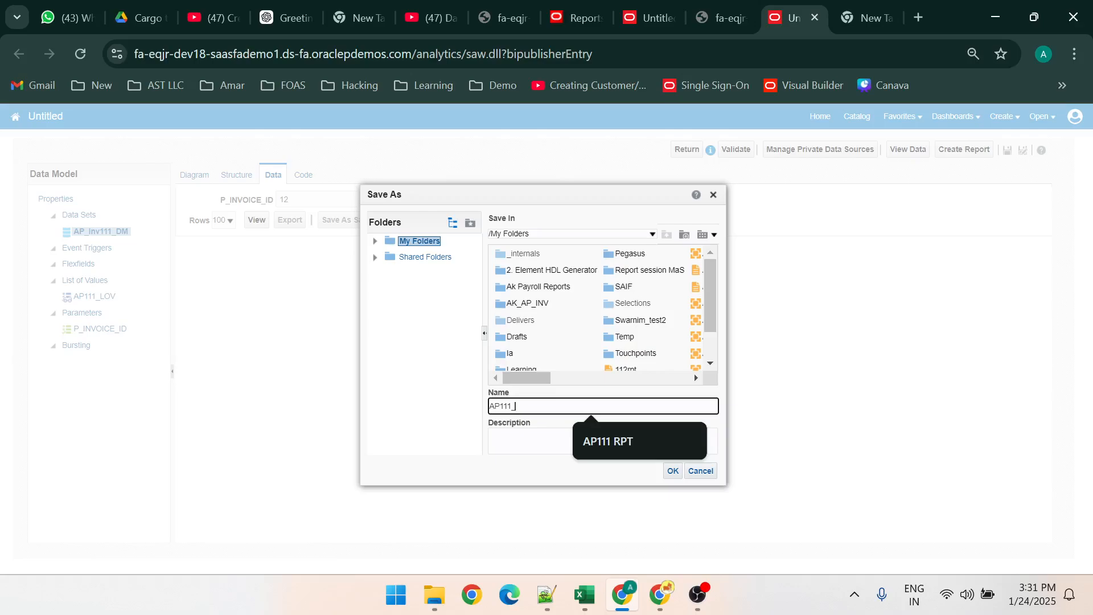
text(DM)
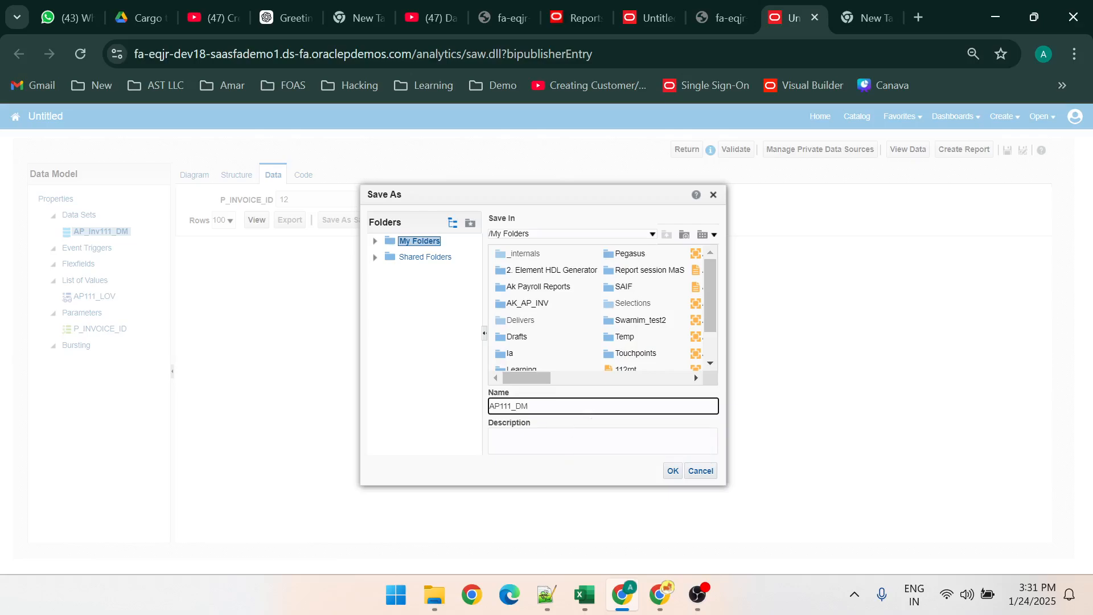
click(674, 471)
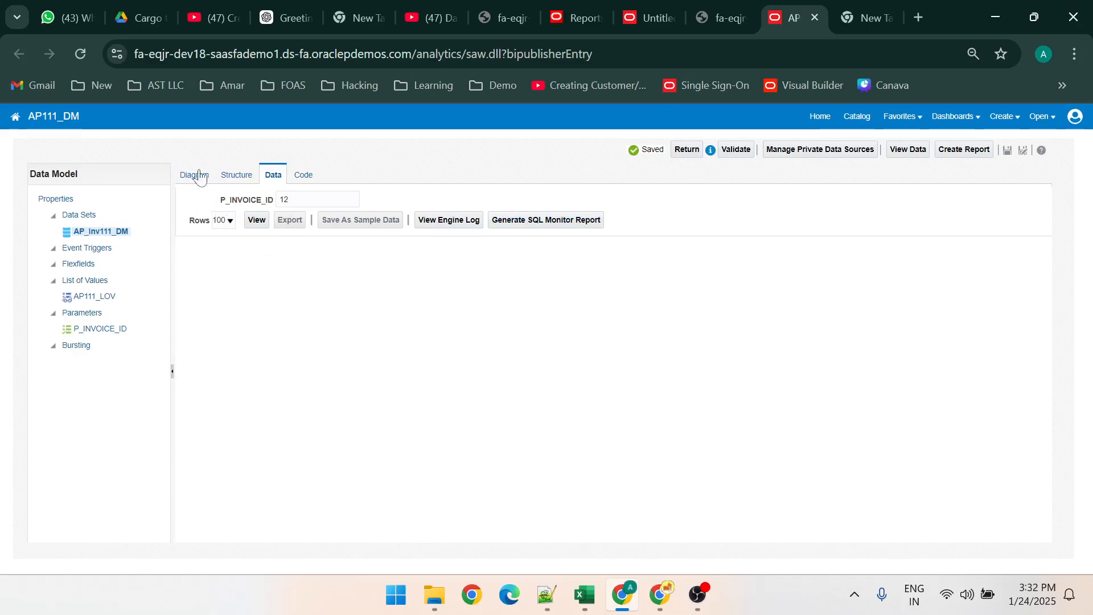
Review the data set's structure and diagram, and preview its data with P_INVOICE_ID set to 1
click(230, 180)
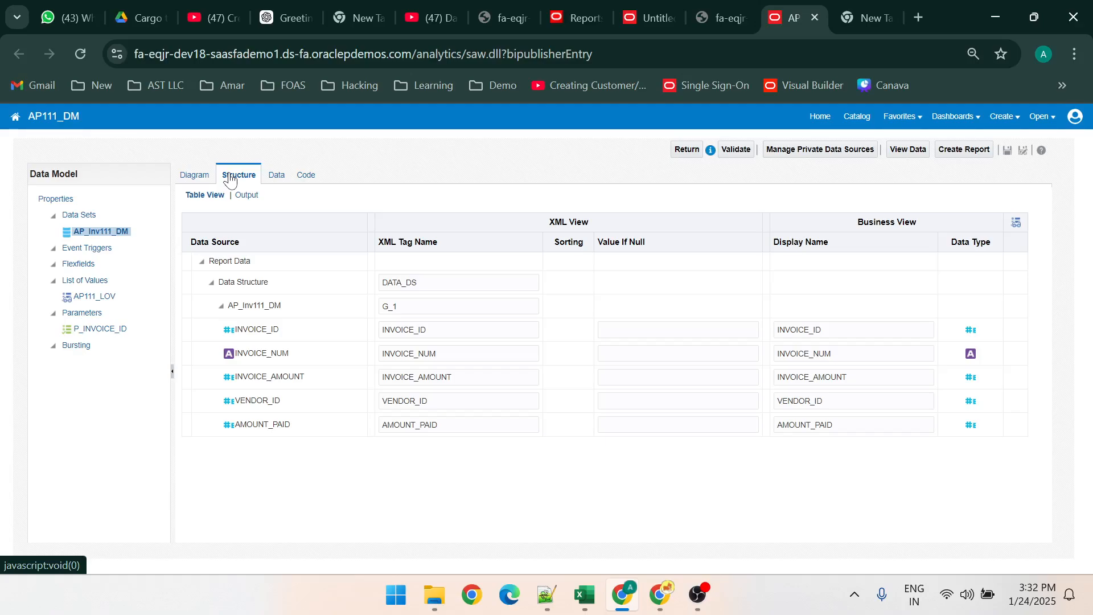
click(194, 183)
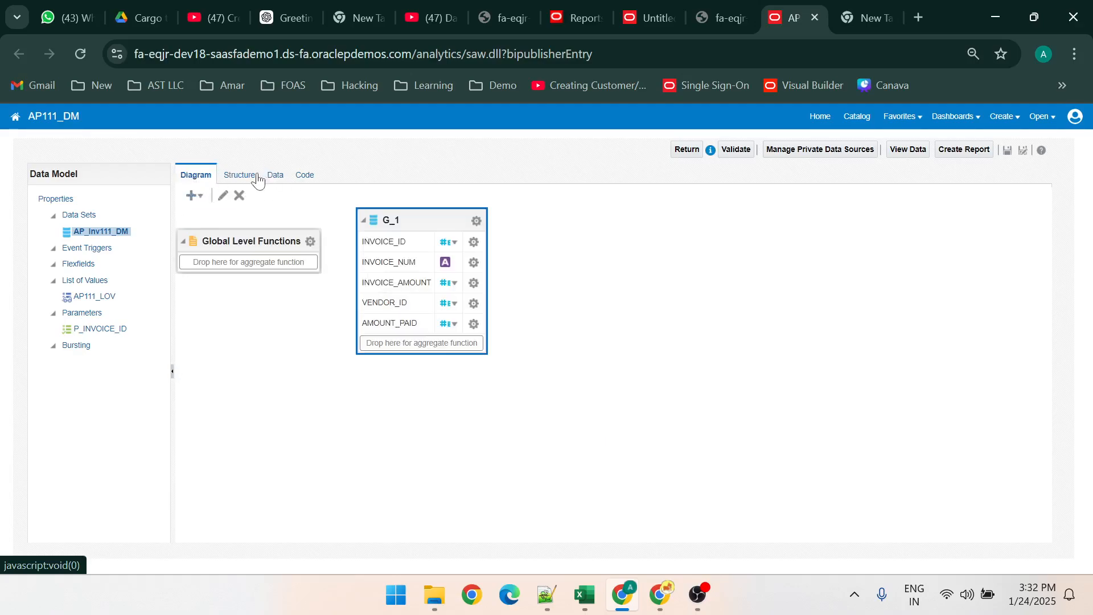
click(275, 179)
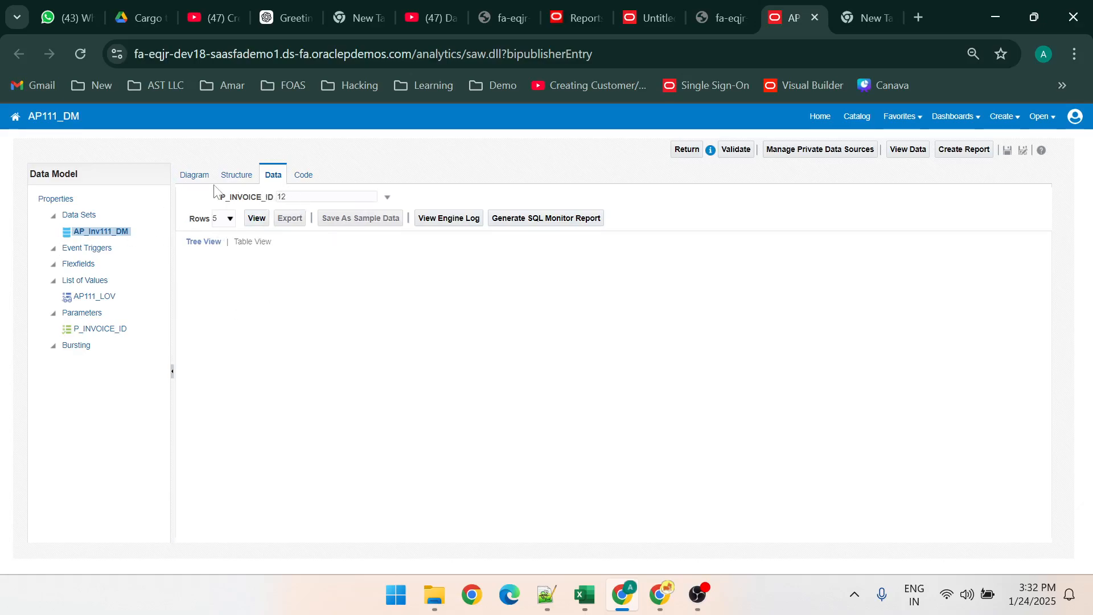
click(372, 199)
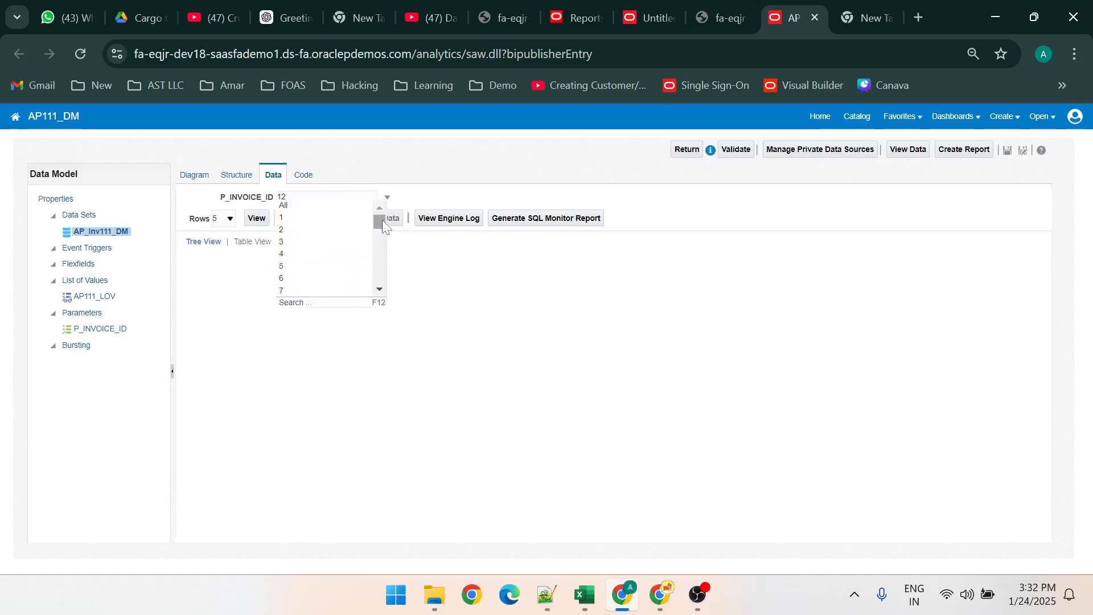
mouse_move(381, 219)
mouse_down()
mouse_move(399, 296)
mouse_move(380, 219)
mouse_up()
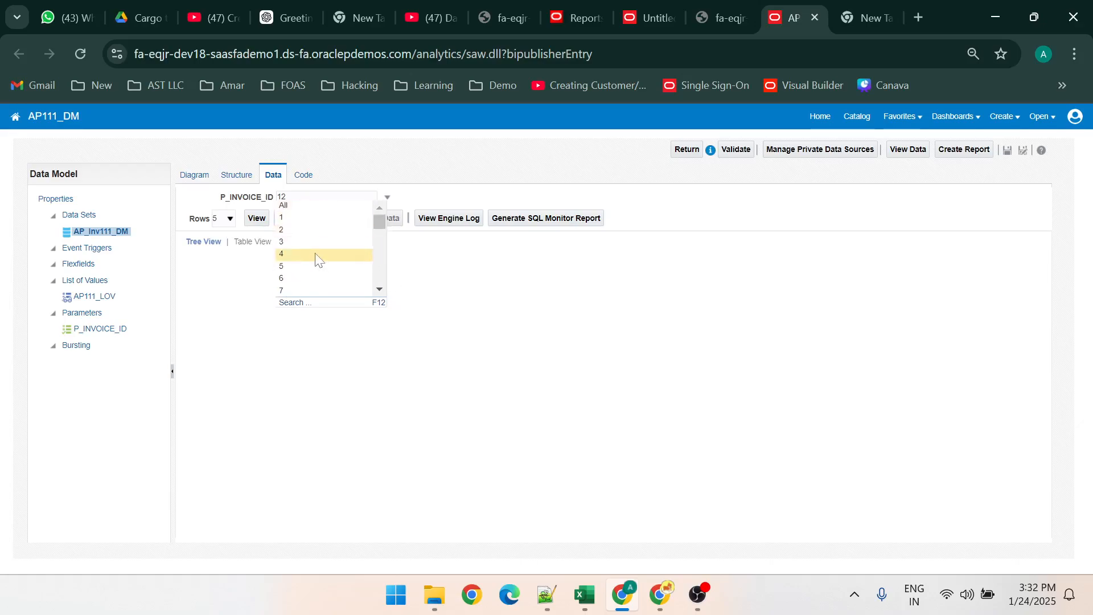
mouse_move(381, 216)
mouse_down()
mouse_move(392, 294)
mouse_move(374, 200)
mouse_up()
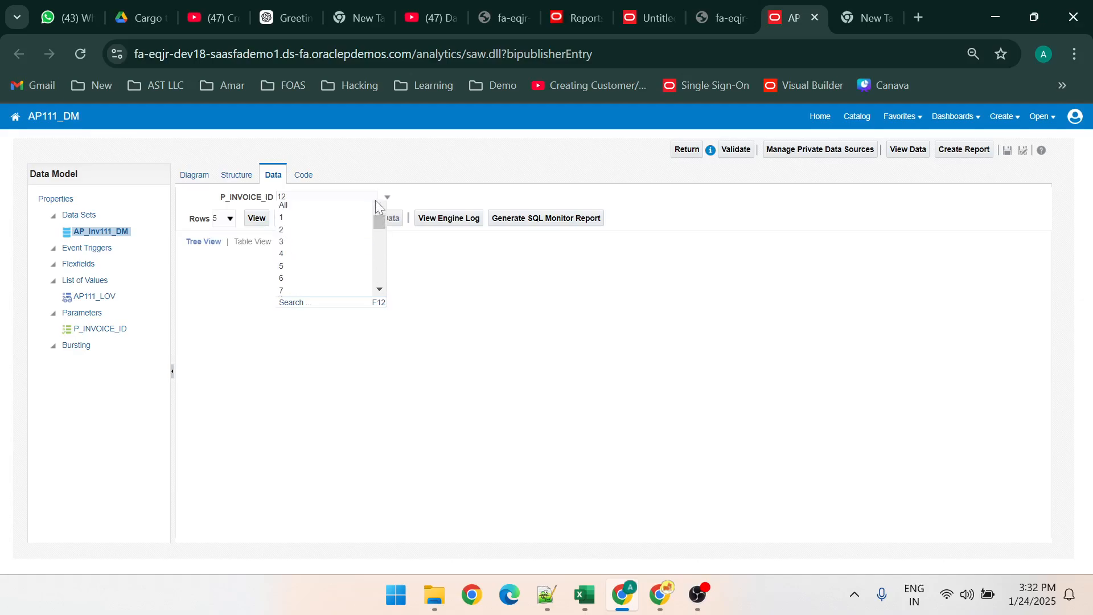
click(306, 219)
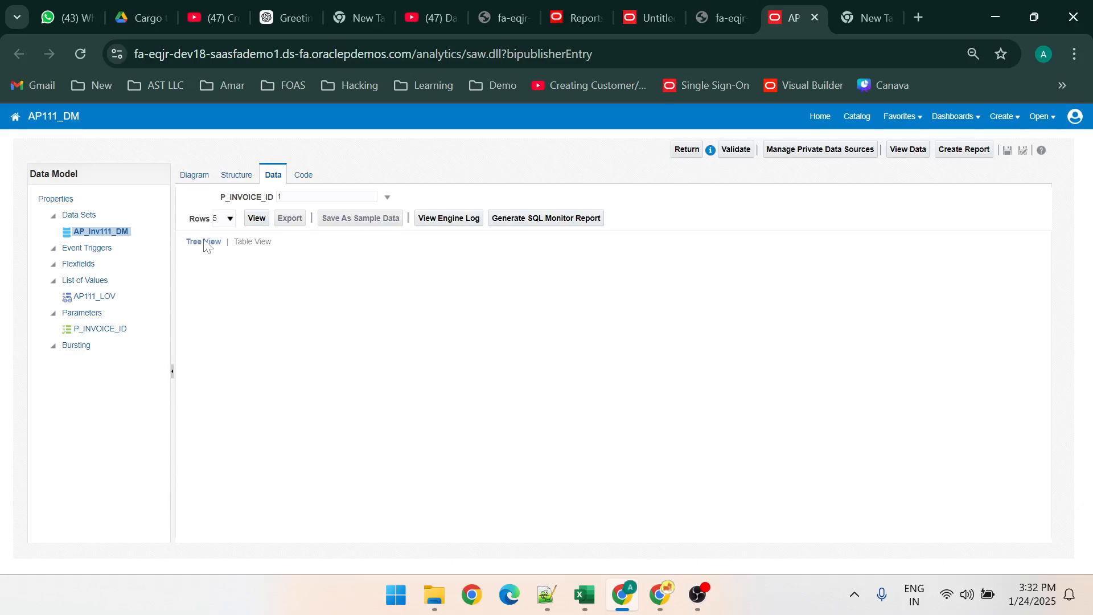
click(257, 218)
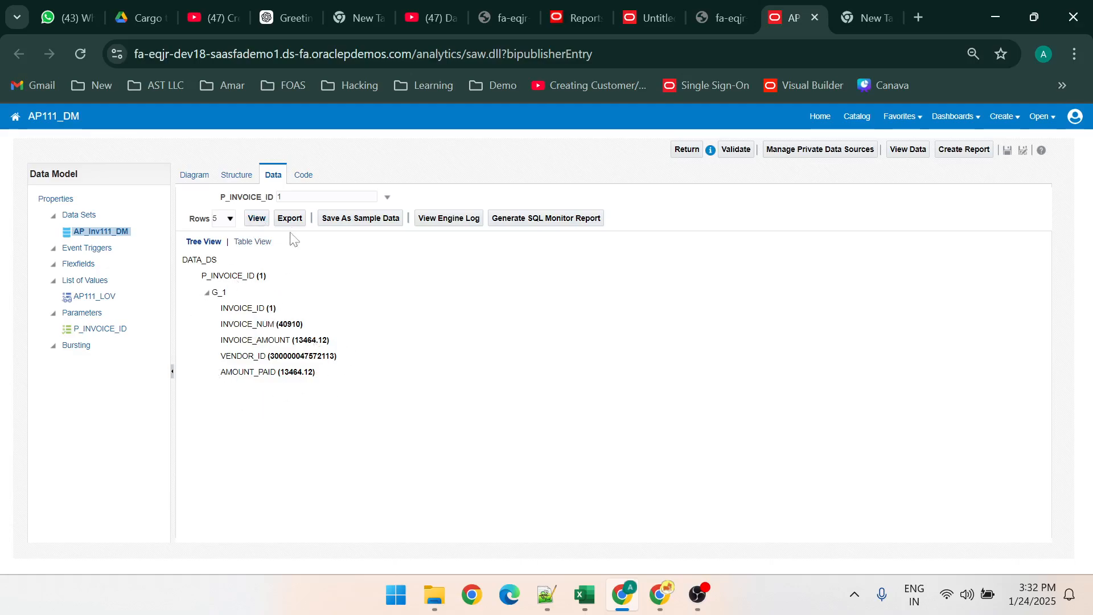
Preview the data with P_INVOICE_ID set to 2 and show the output as a table
click(346, 198)
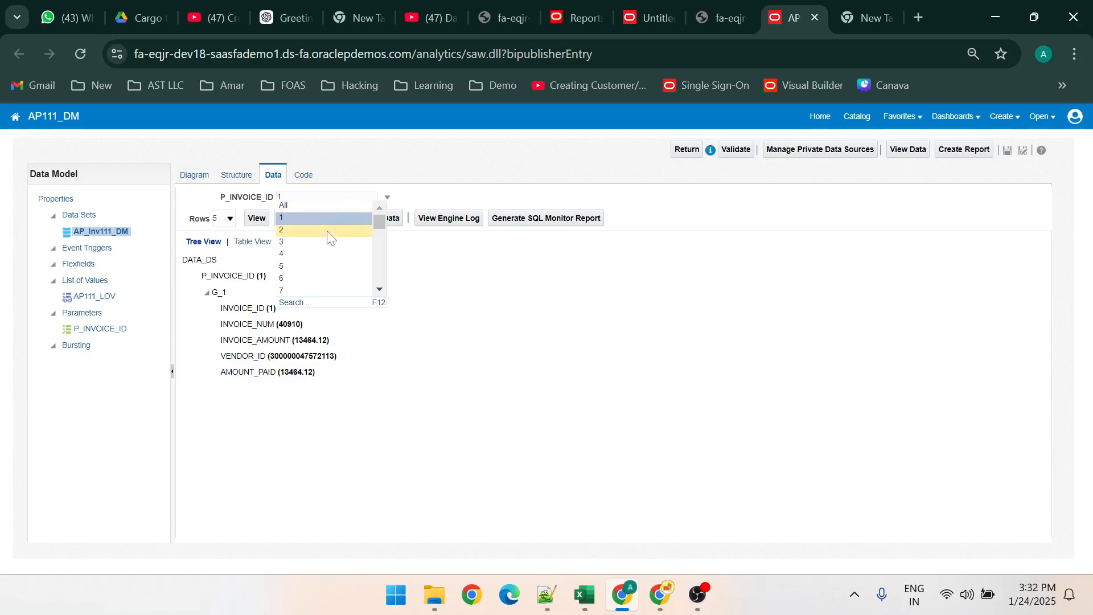
click(329, 234)
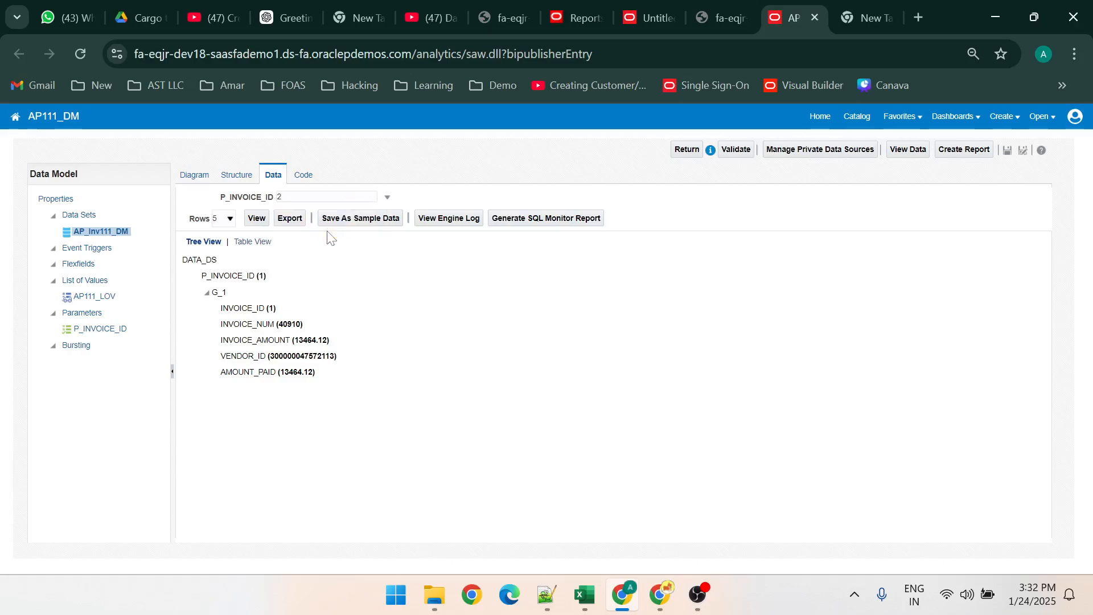
click(257, 222)
click(251, 242)
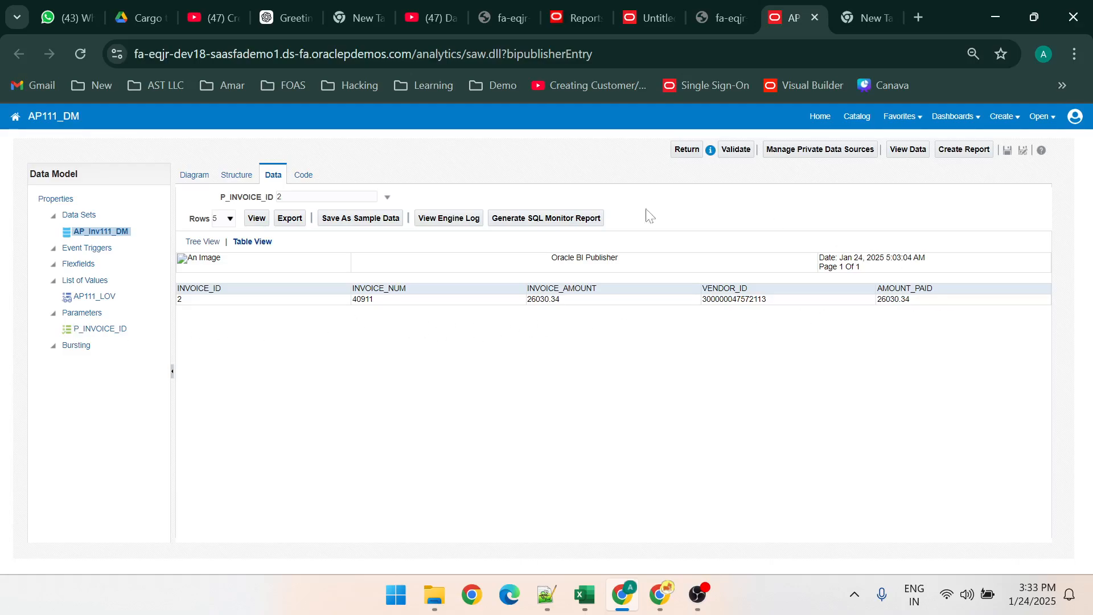
Browse the invoice IDs offered for P_INVOICE_ID, choose 4002 and preview its data
click(363, 200)
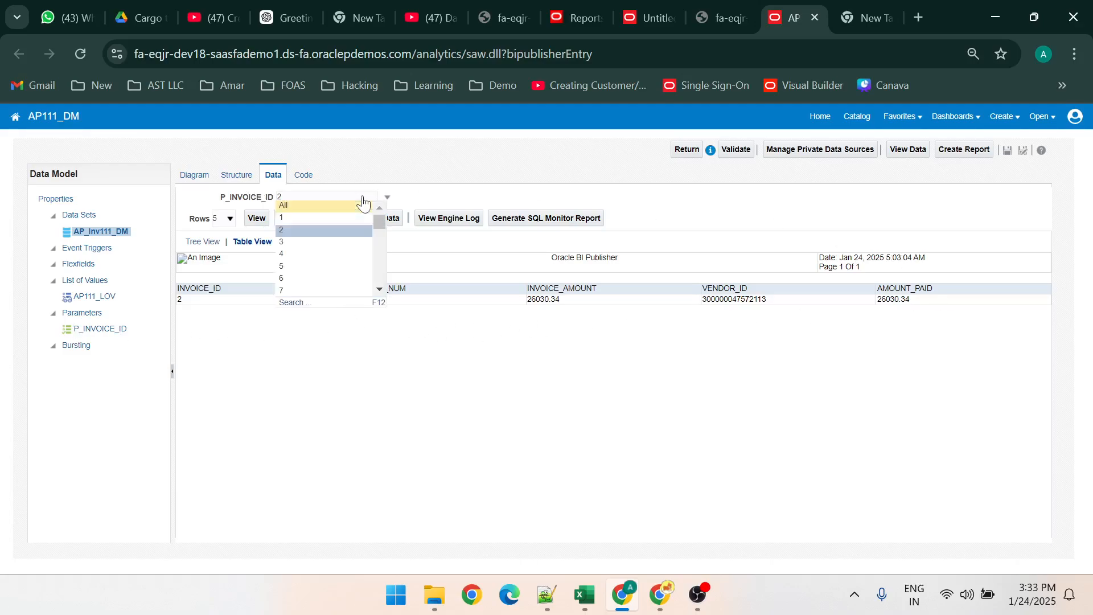
scroll(350, 283, down, 5)
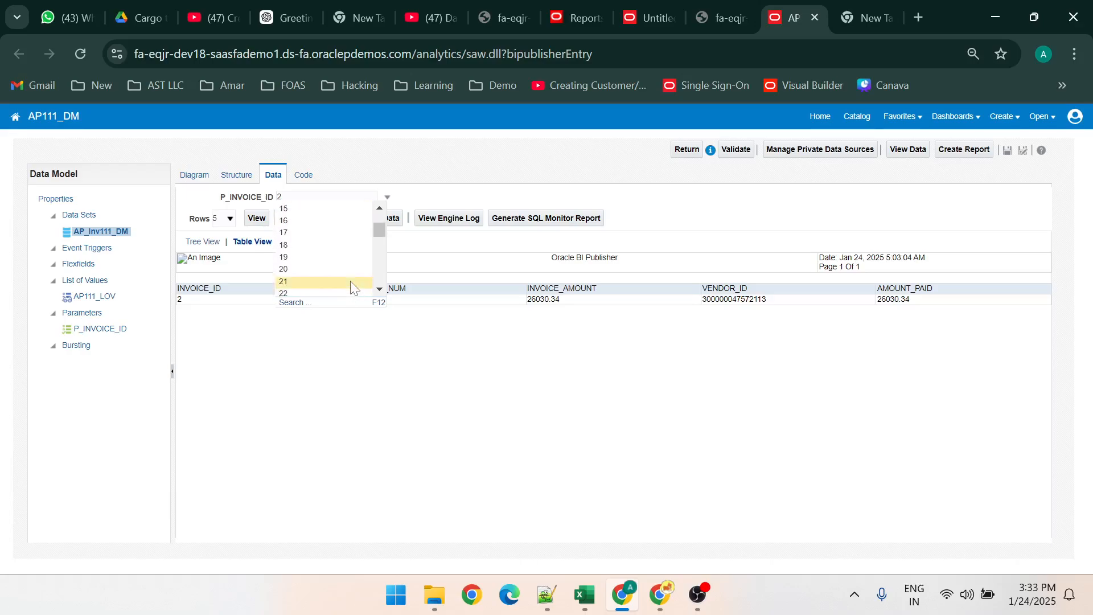
scroll(350, 282, down, 10)
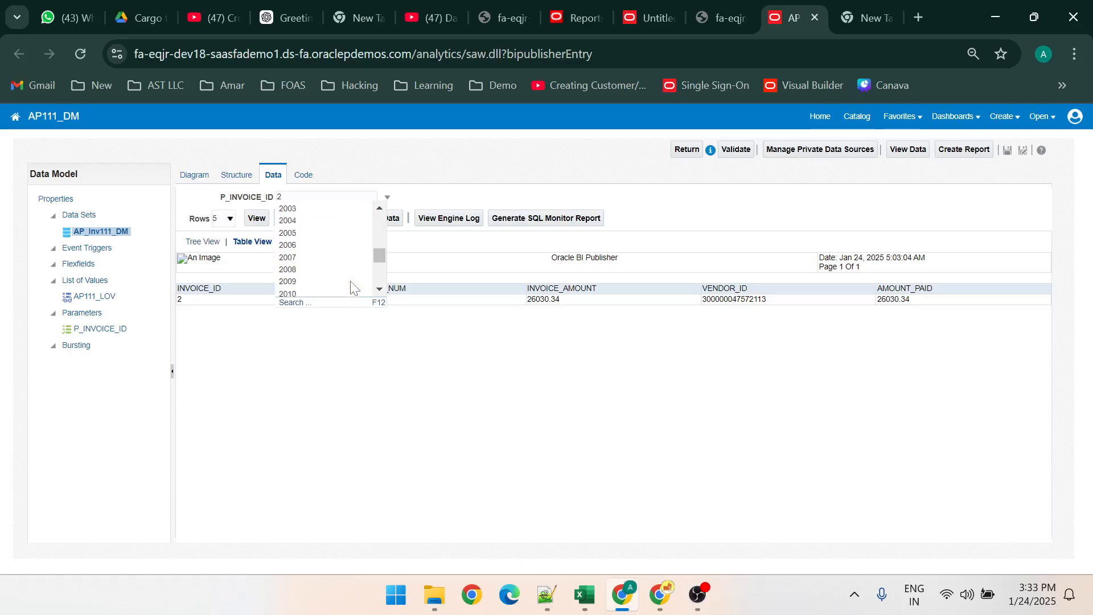
scroll(351, 282, up, 15)
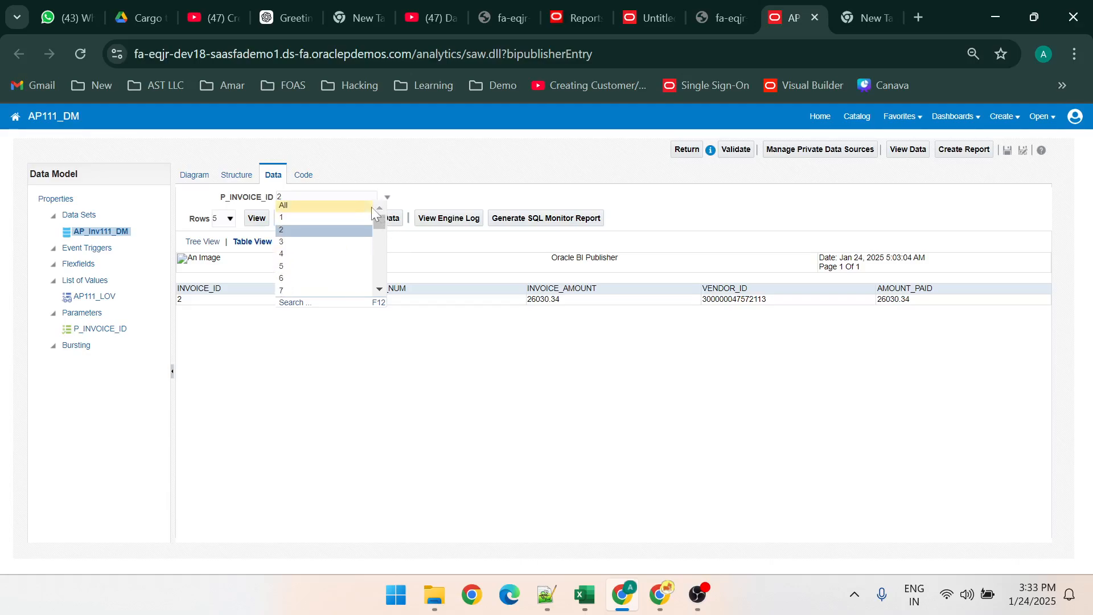
drag(382, 225, 388, 317)
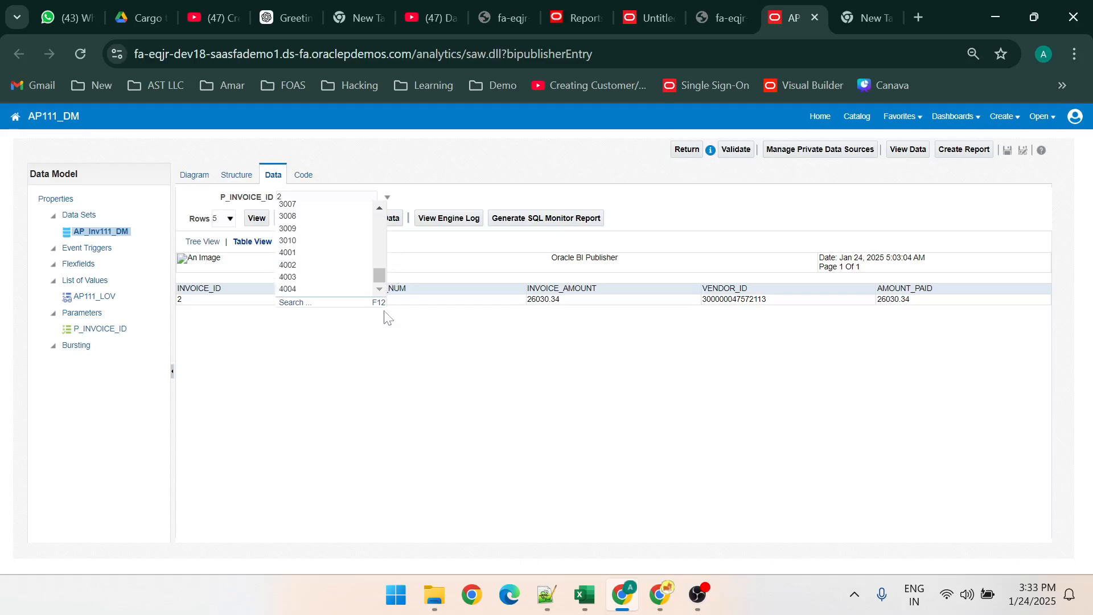
click(316, 265)
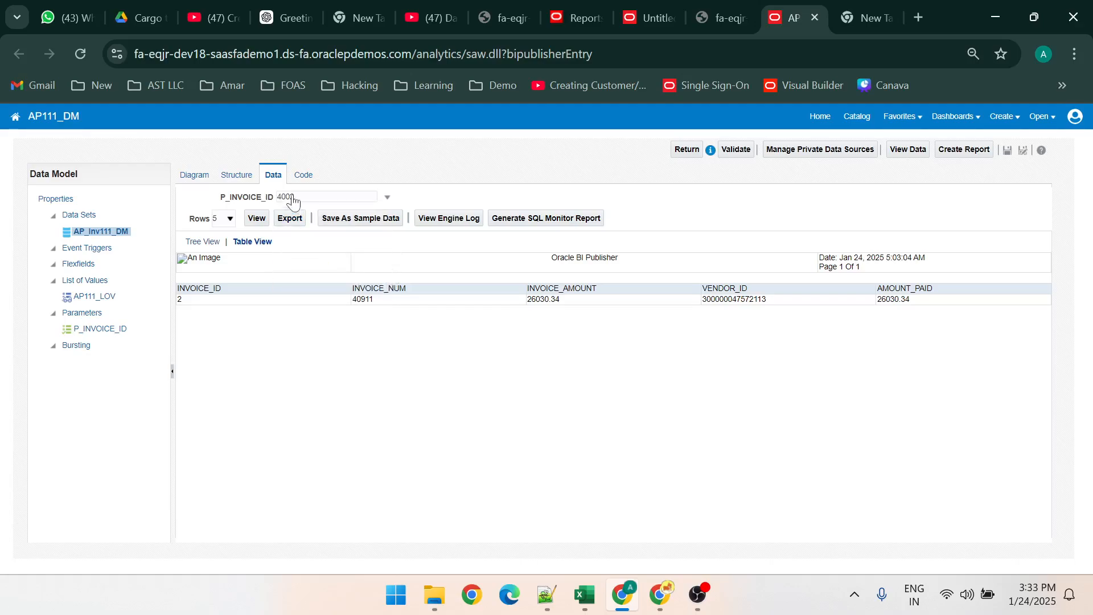
click(256, 220)
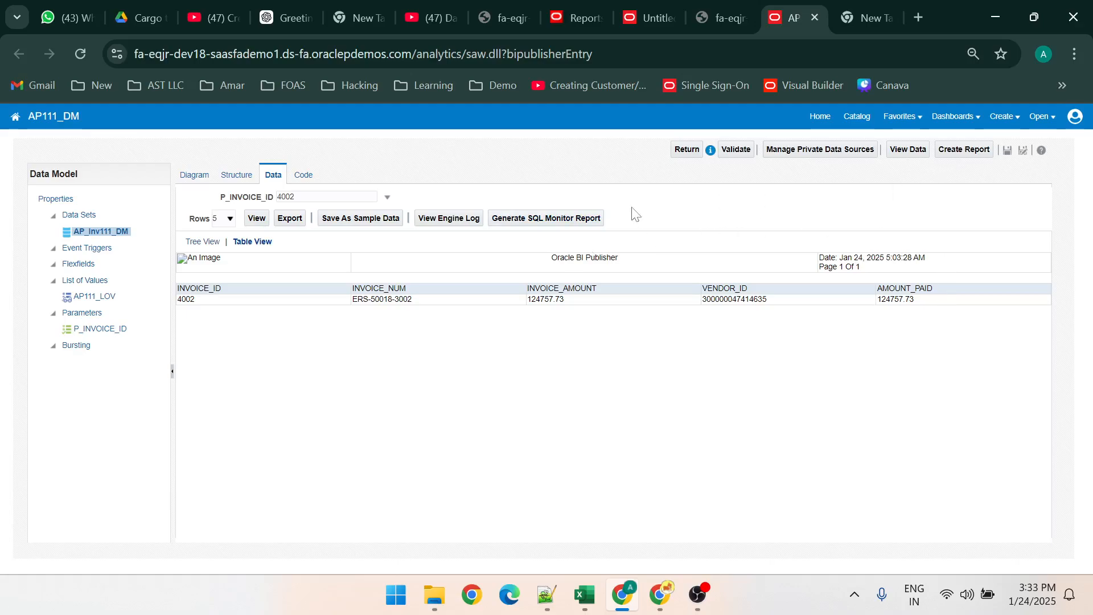
Create a report from the AP111_DM data model without saving sample data, and exit the guided report creation
click(968, 151)
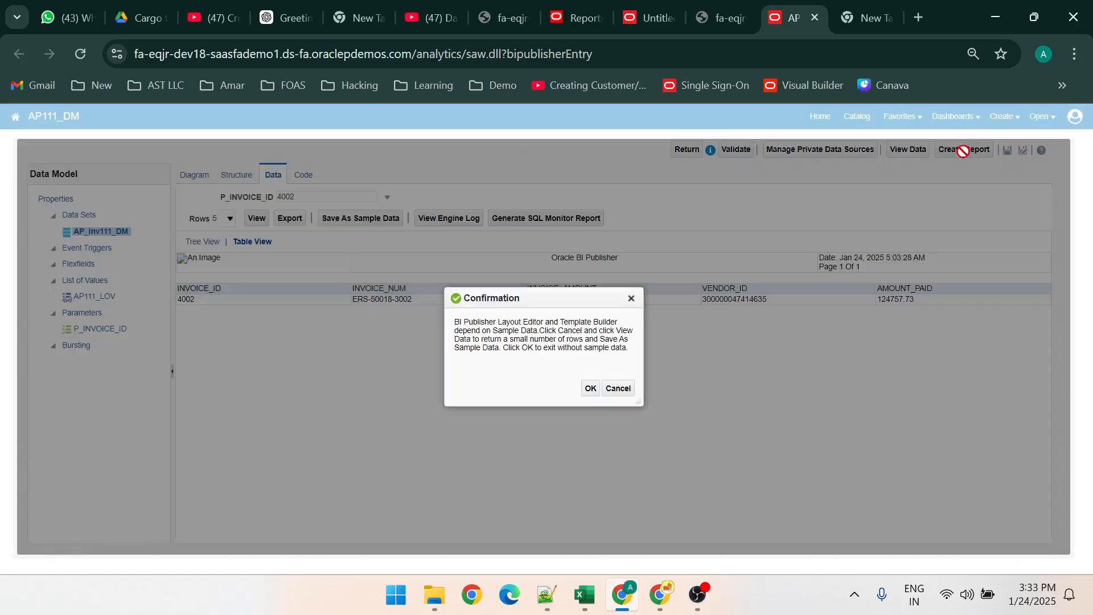
click(591, 389)
click(628, 172)
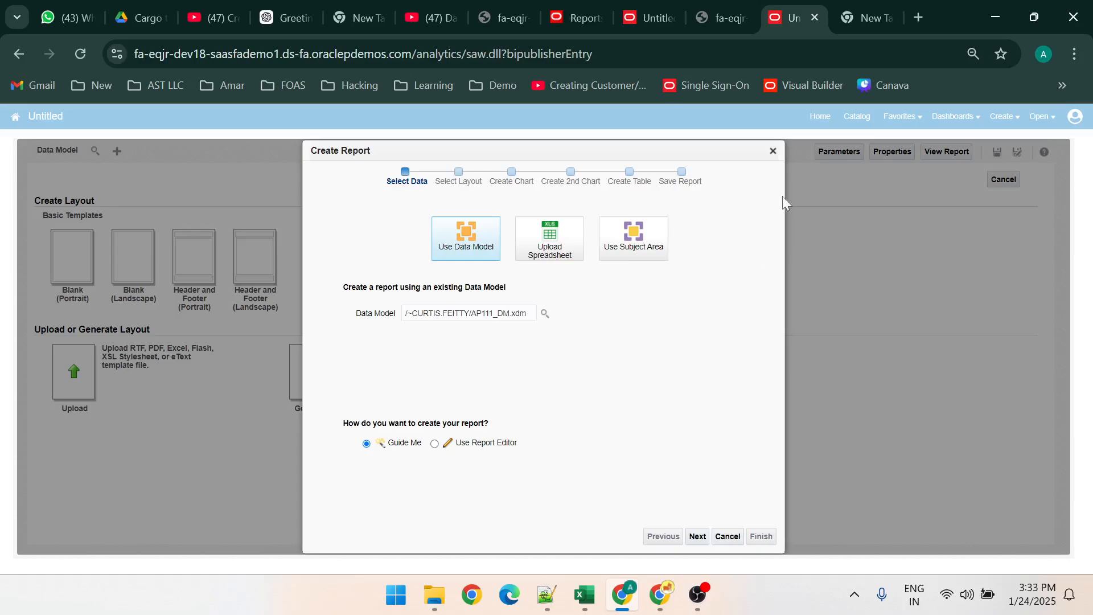
click(728, 536)
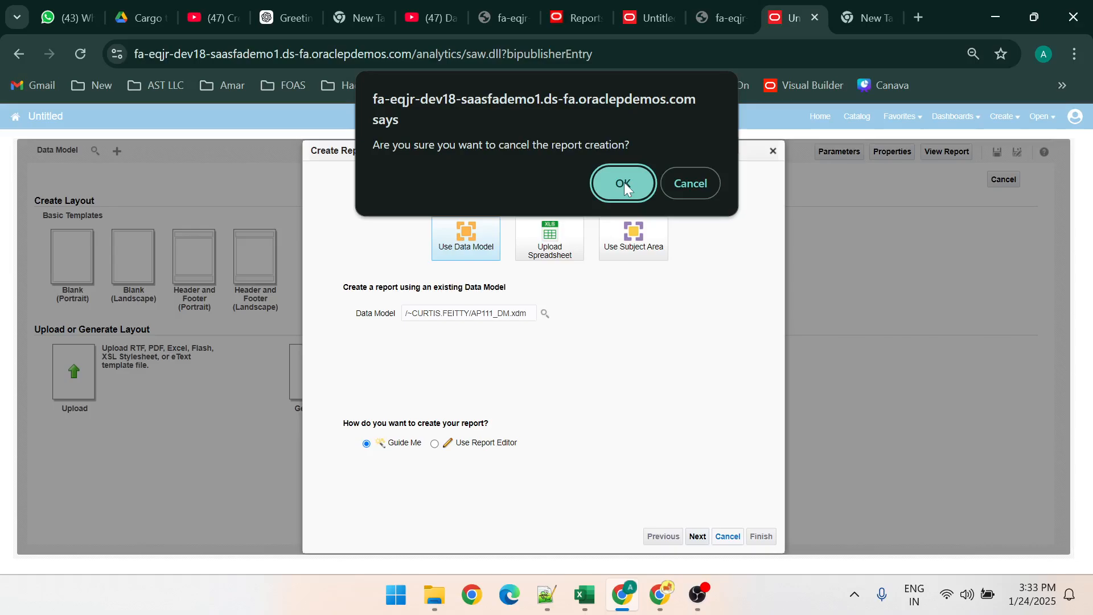
click(623, 183)
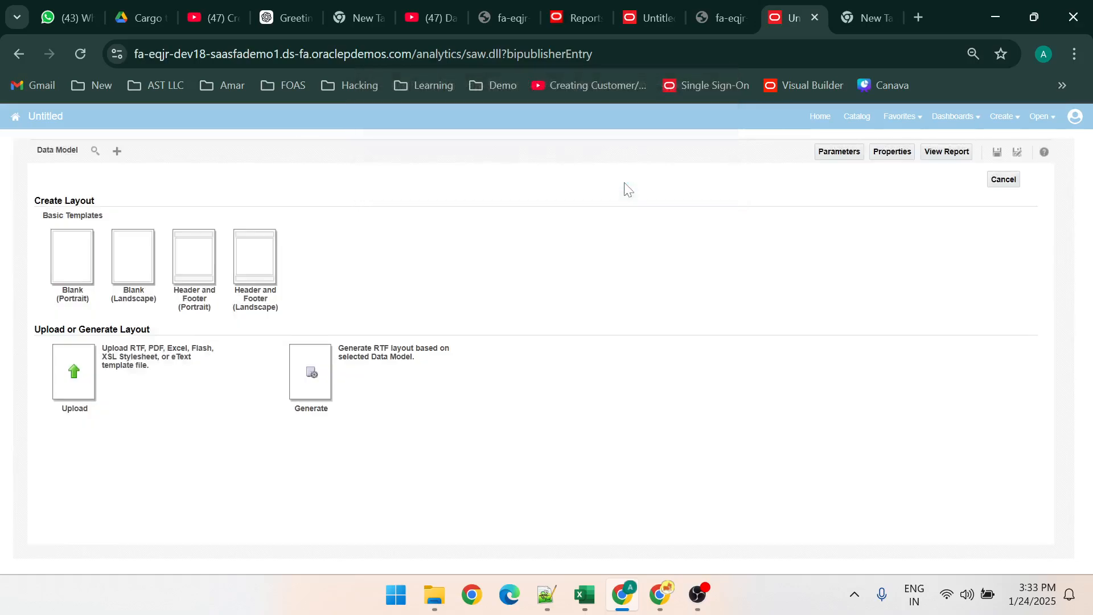
Generate an RTF layout from the selected data model with the template name TEMP
click(317, 362)
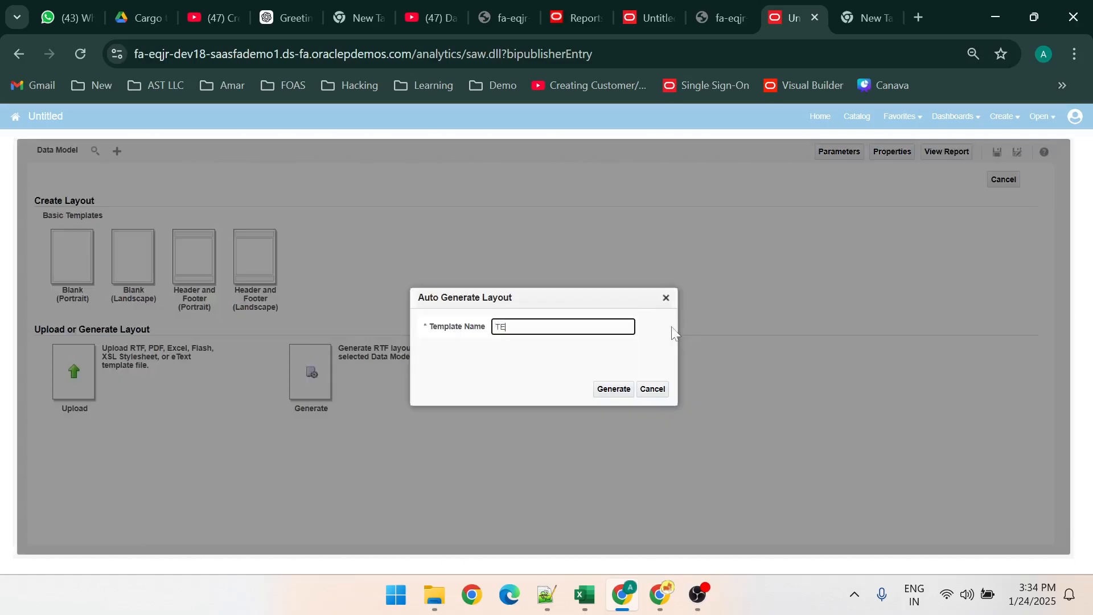
click(612, 389)
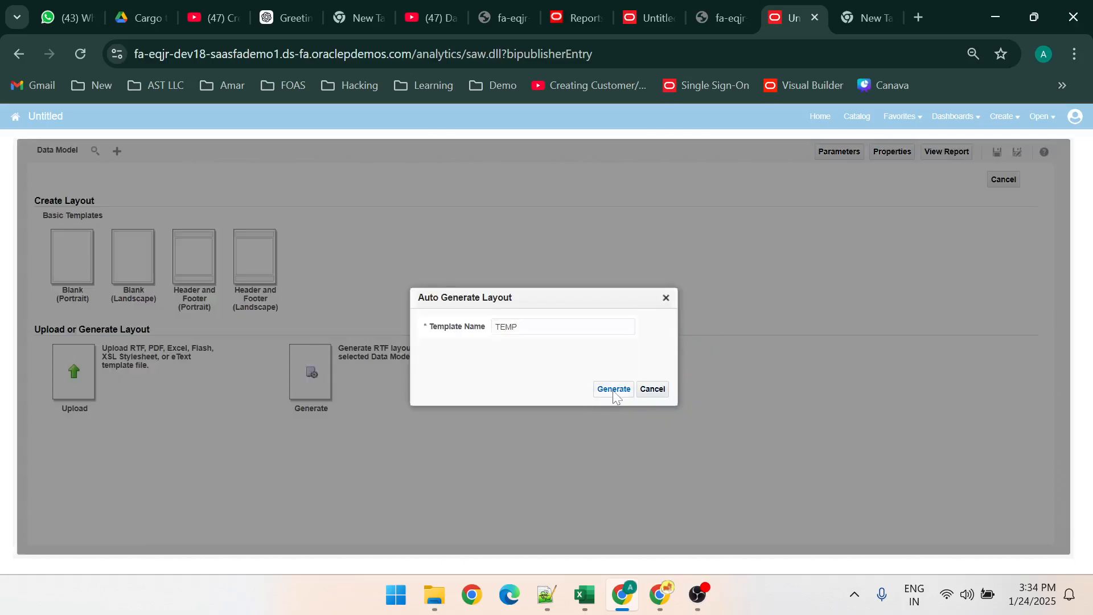
Dismiss the layout generation dialog and select AP111 from My Folders as the report's data model
click(645, 305)
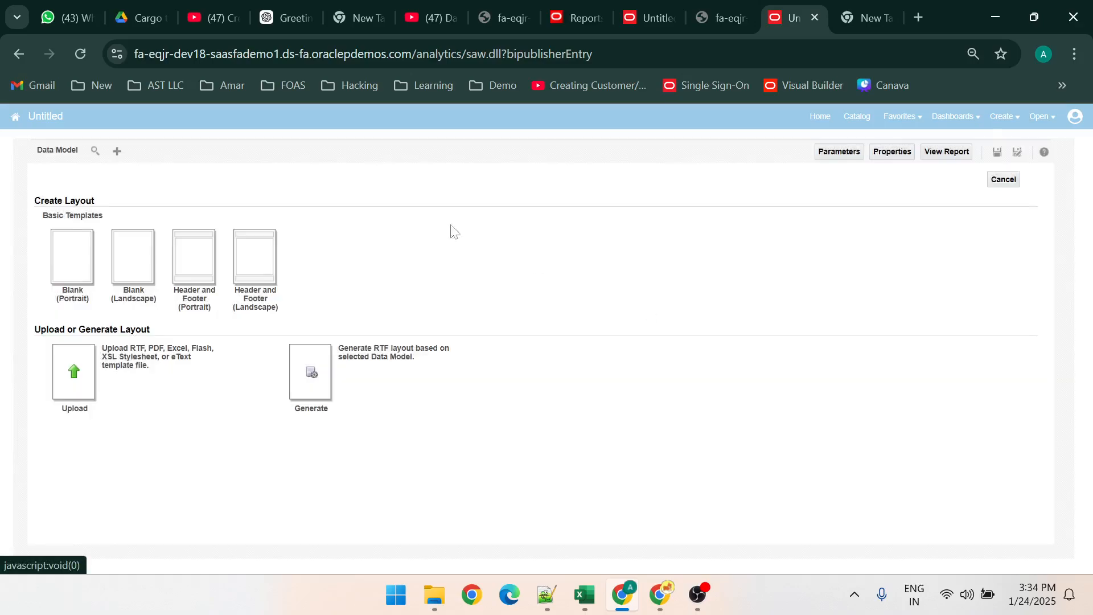
click(94, 152)
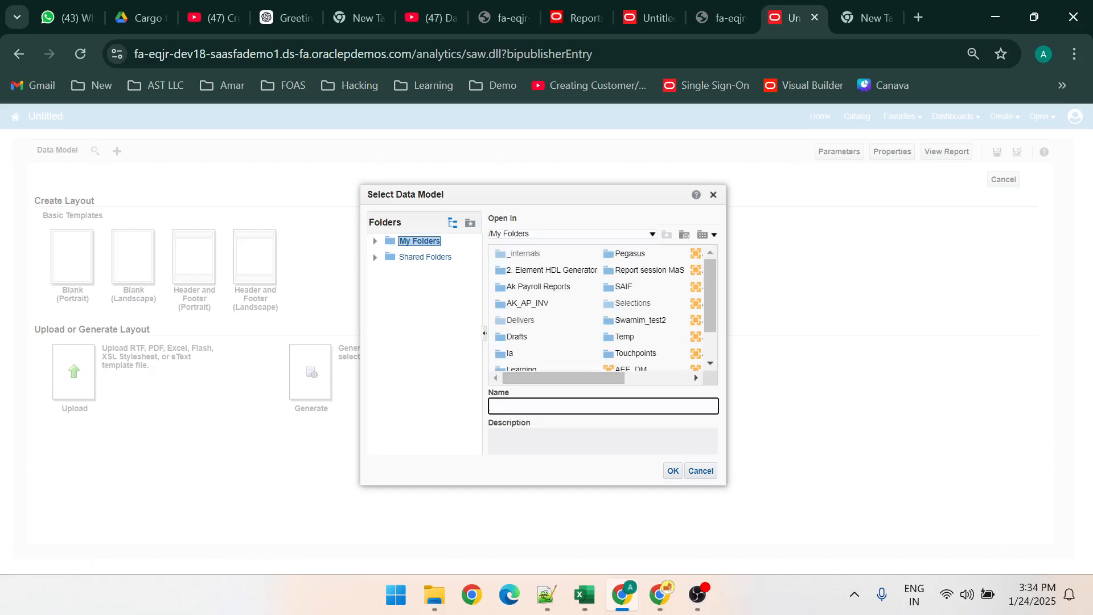
text(AP)
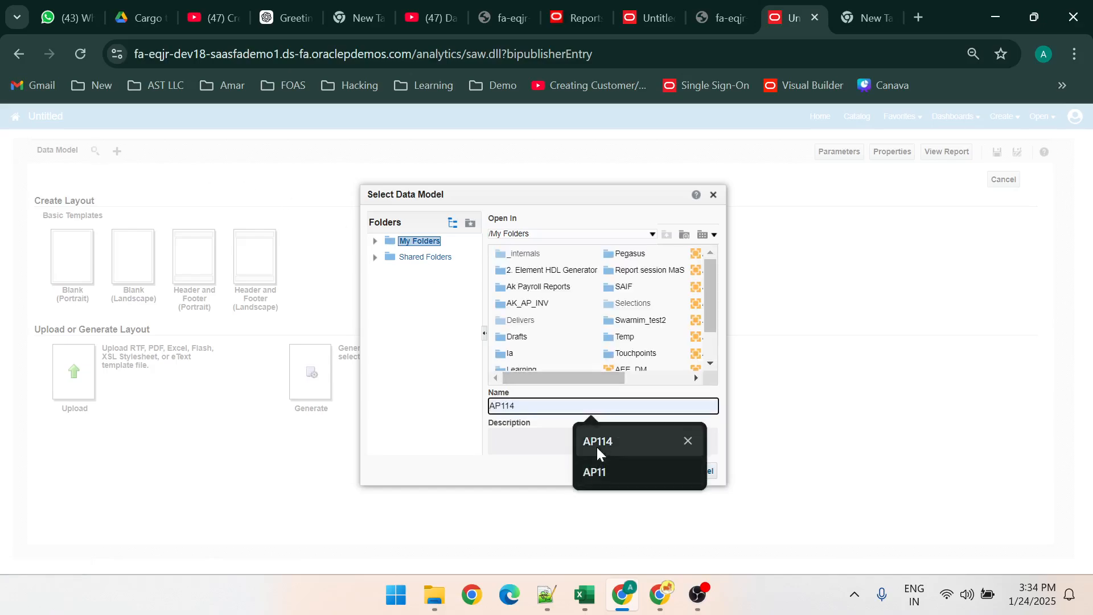
text(111)
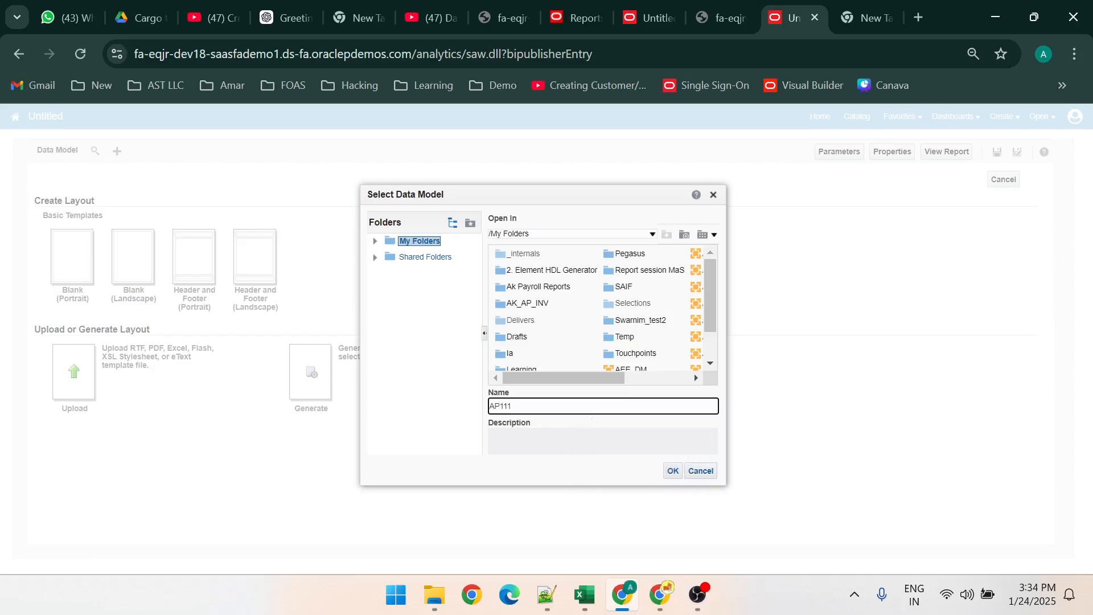
key(Return)
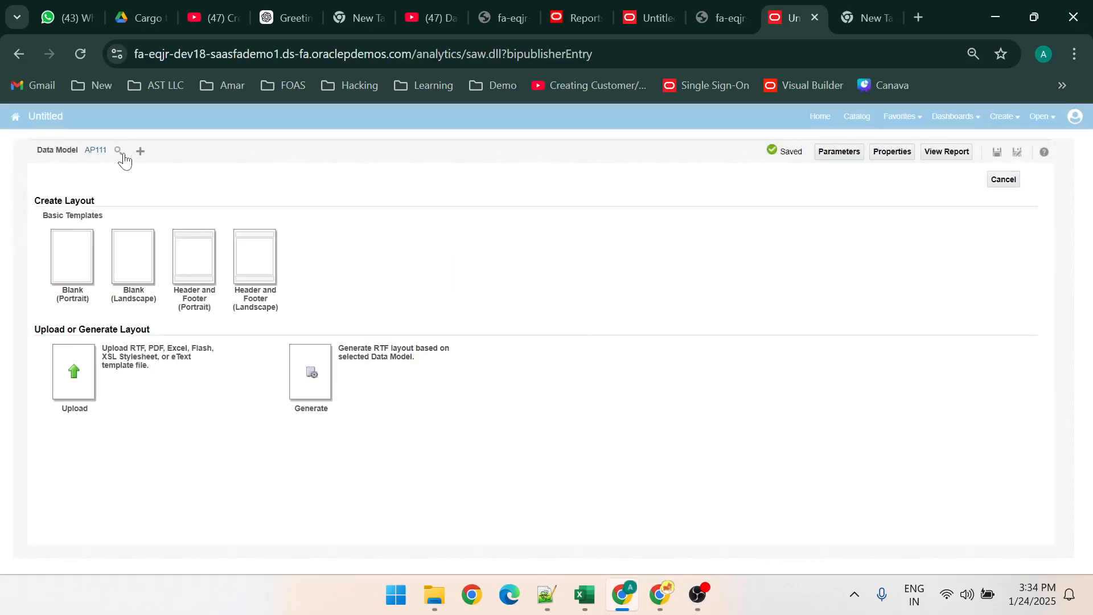
Generate an RTF layout based on the AP111 data model with the template name TEMP
click(310, 373)
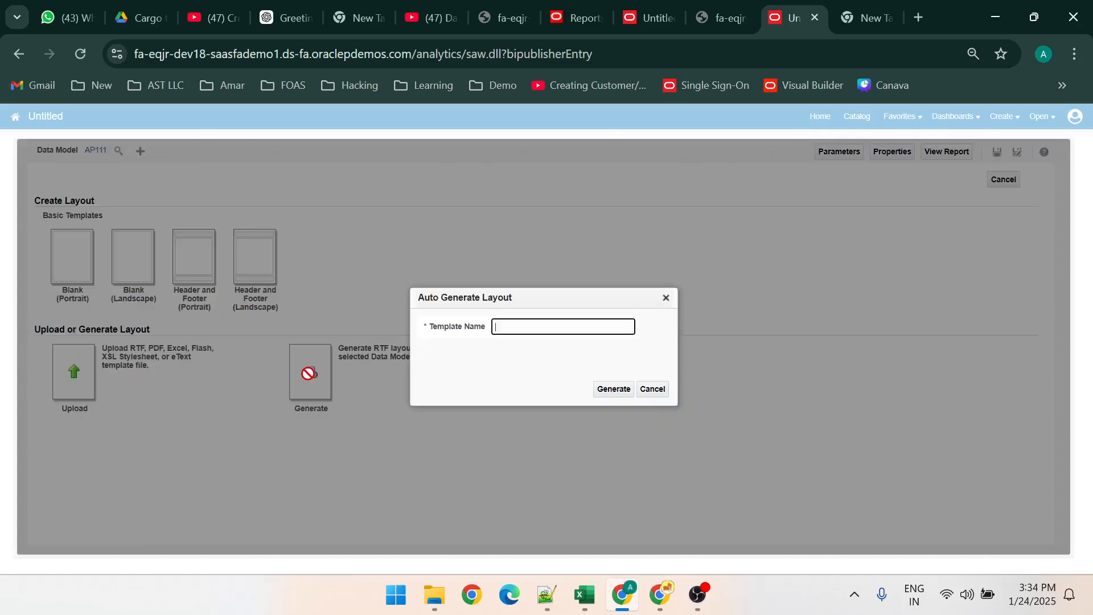
text(TEMP)
click(616, 394)
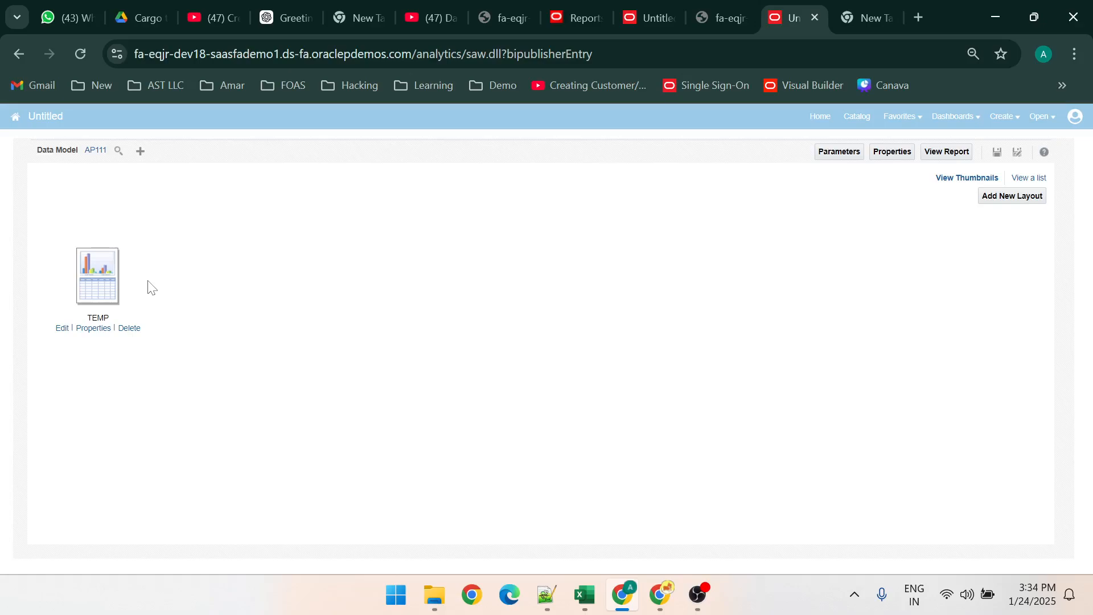
Save the report in My Folders under the name AP111_rpt
click(1018, 160)
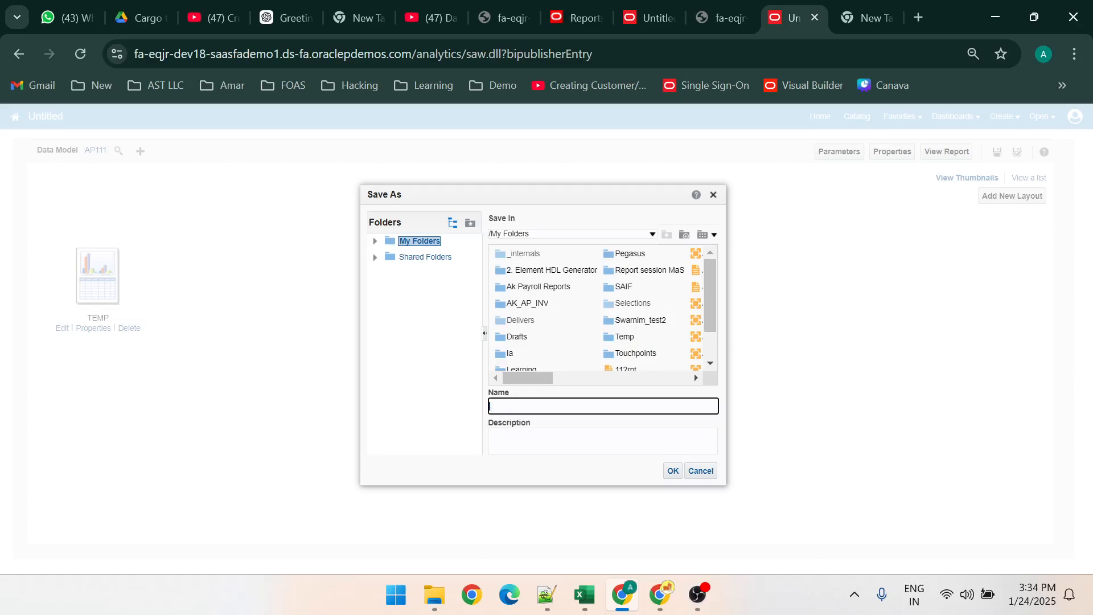
text(A)
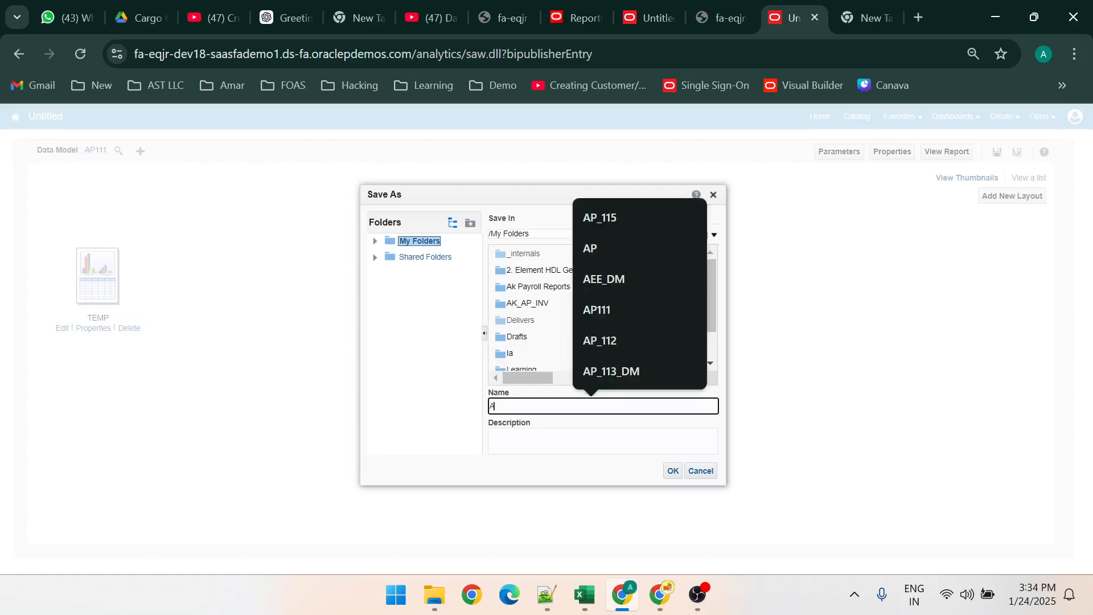
text(P111)
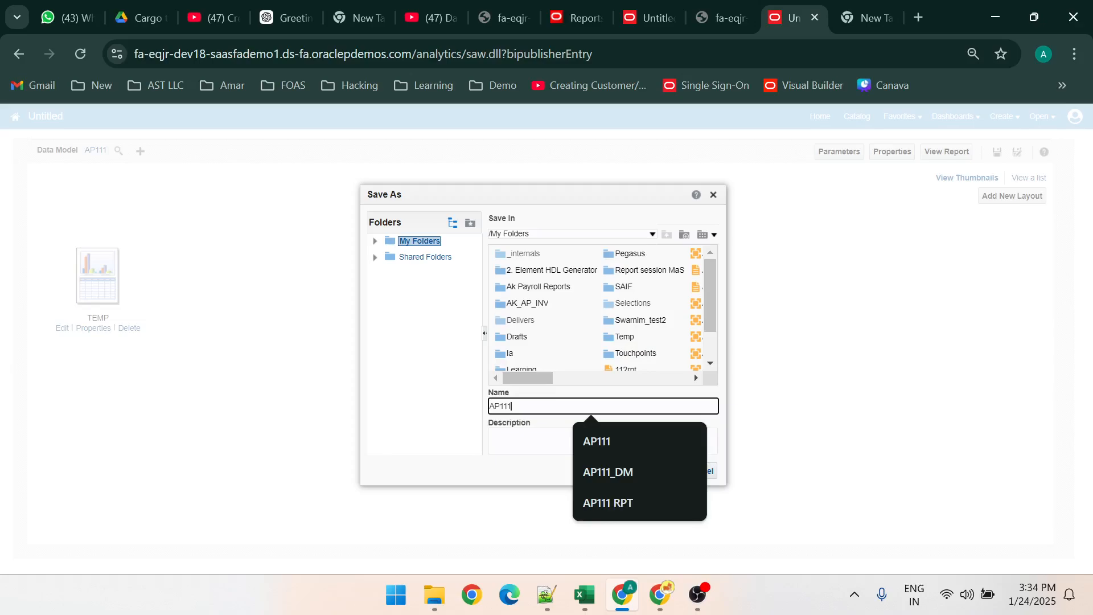
text(_rpt)
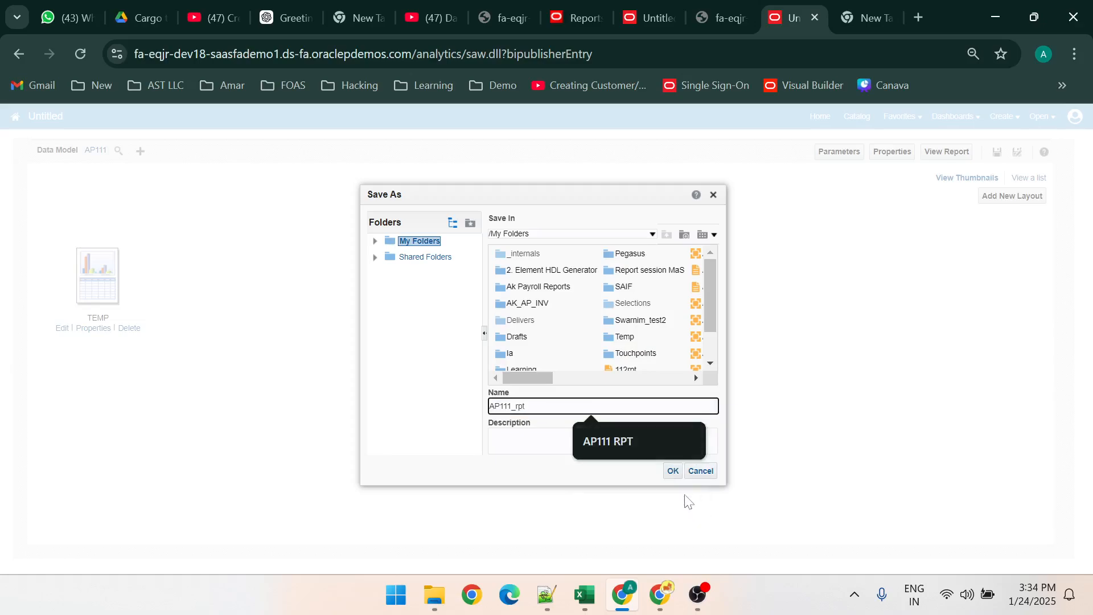
click(672, 471)
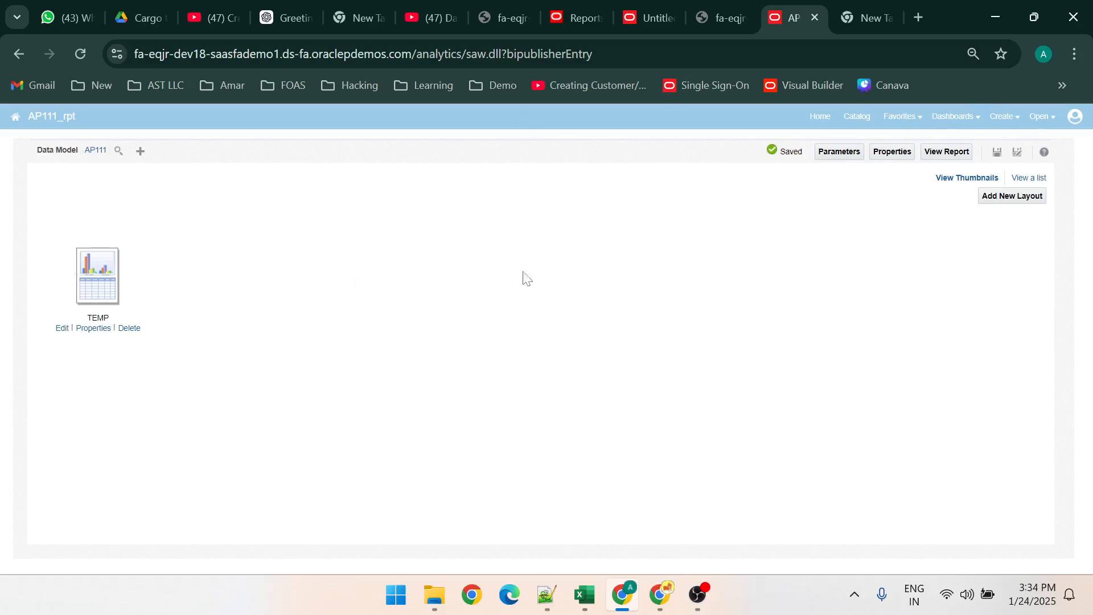
View the AP111_rpt report and run it with P_INVOICE_ID set to 3
click(945, 151)
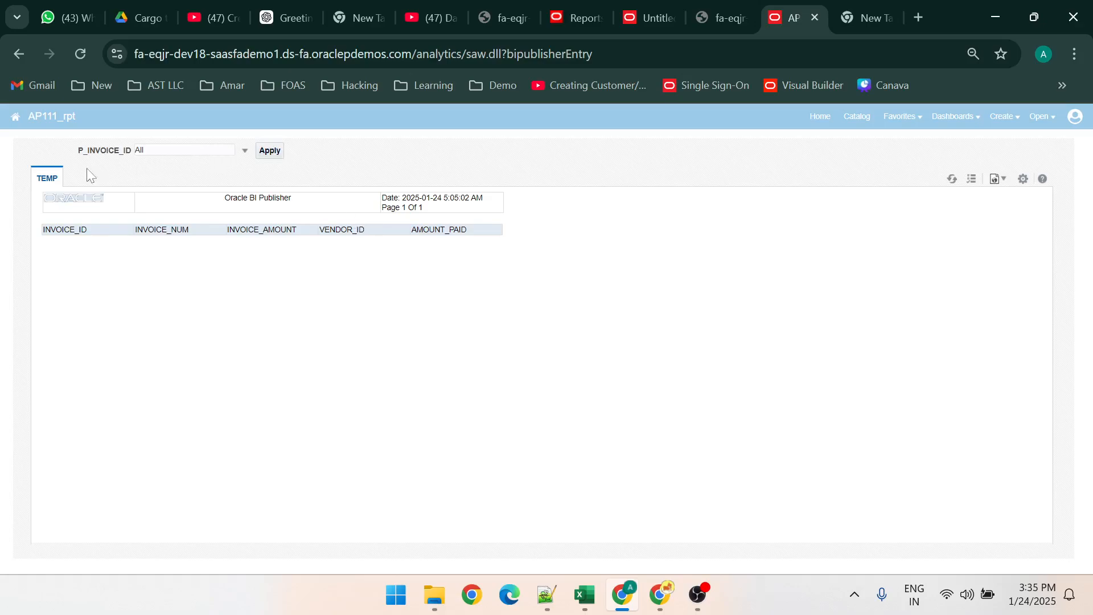
click(238, 155)
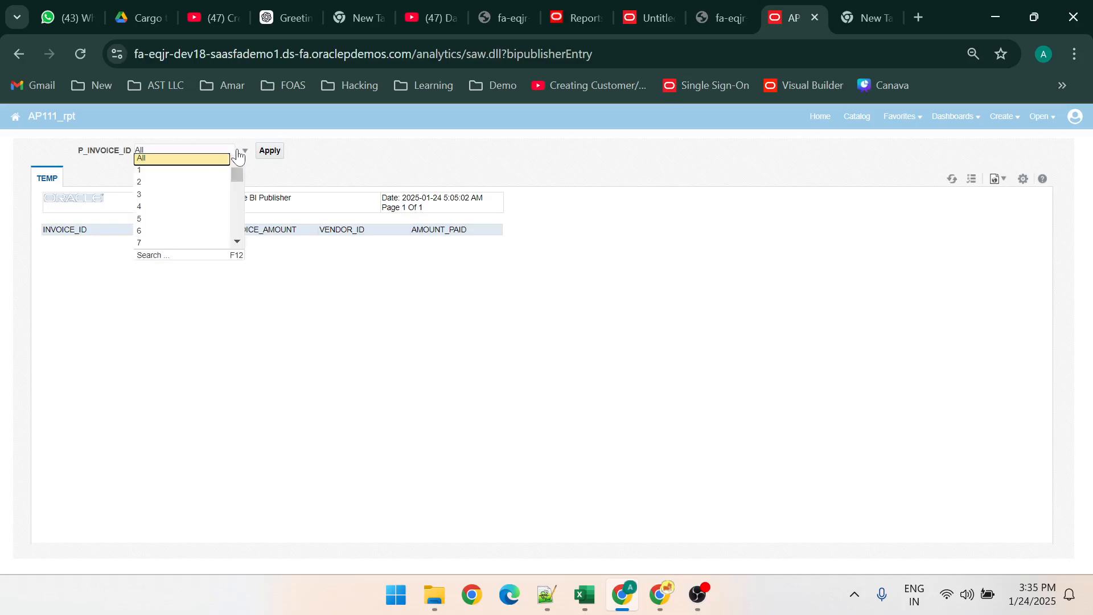
click(180, 196)
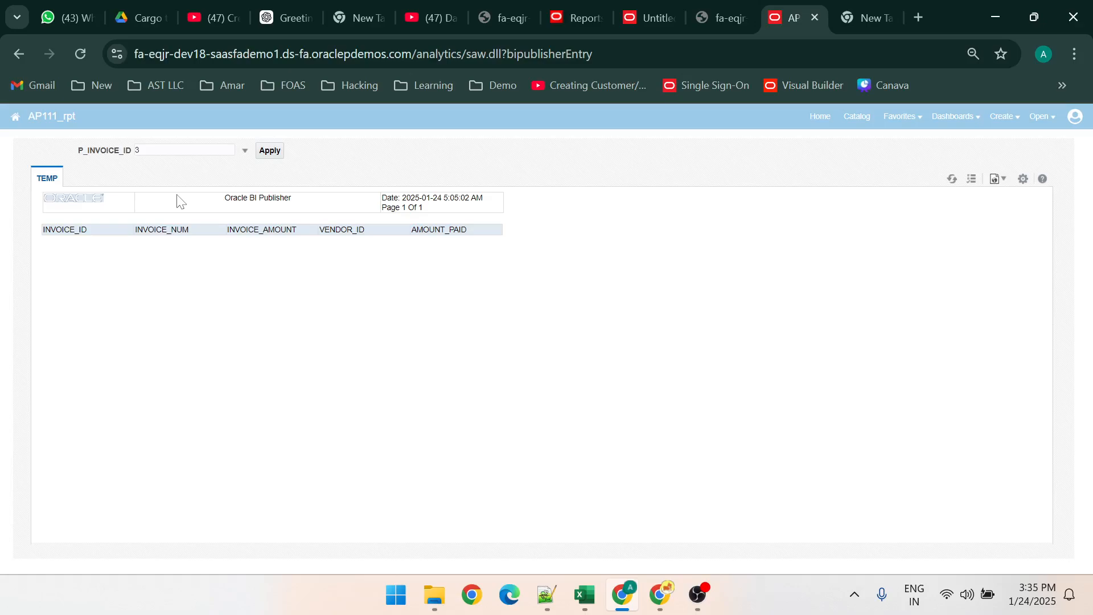
click(274, 153)
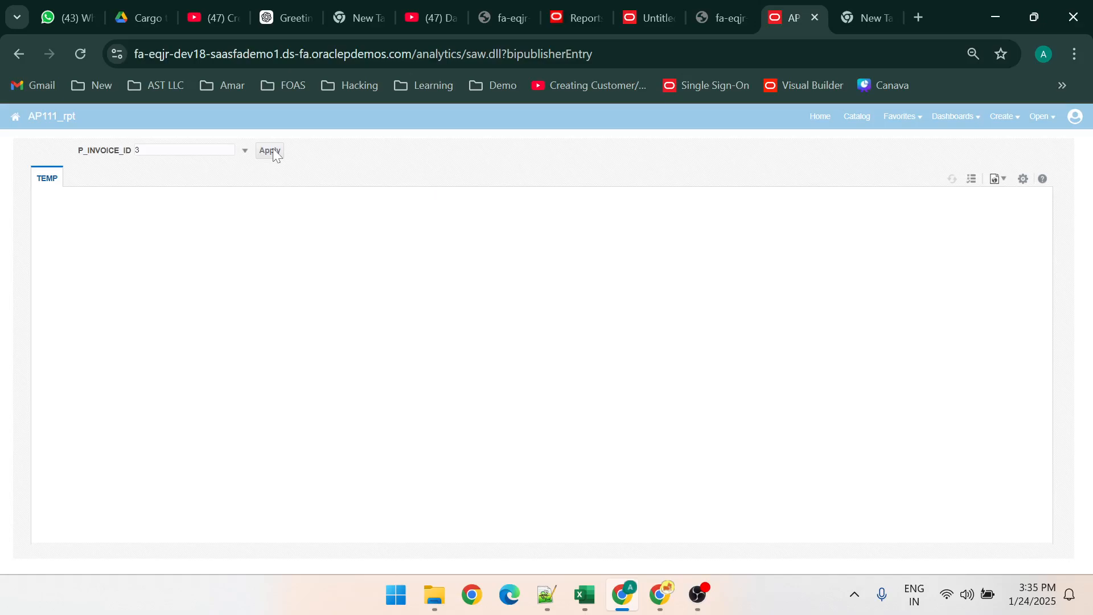